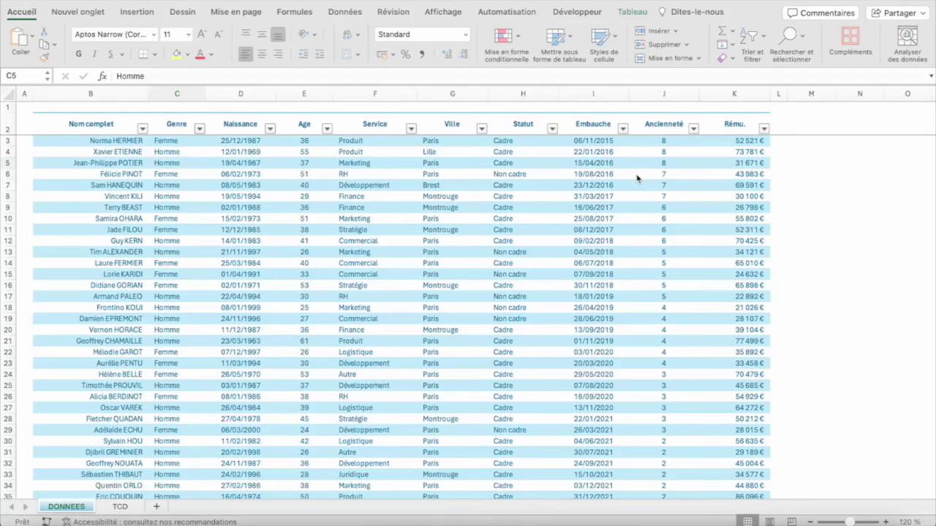
Insert a pivot table from Tab_Salariés into the existing TCD sheet at cell $B$2.
left_click(276, 199)
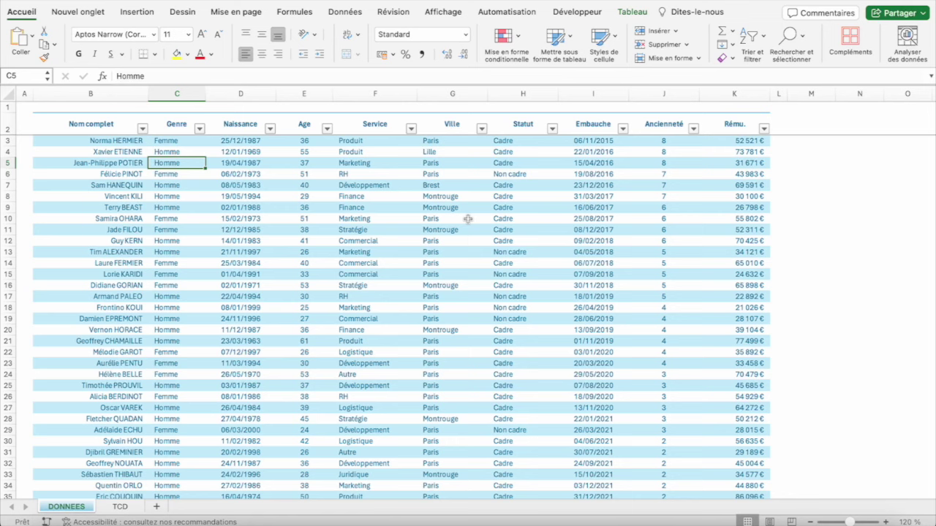
left_click(119, 507)
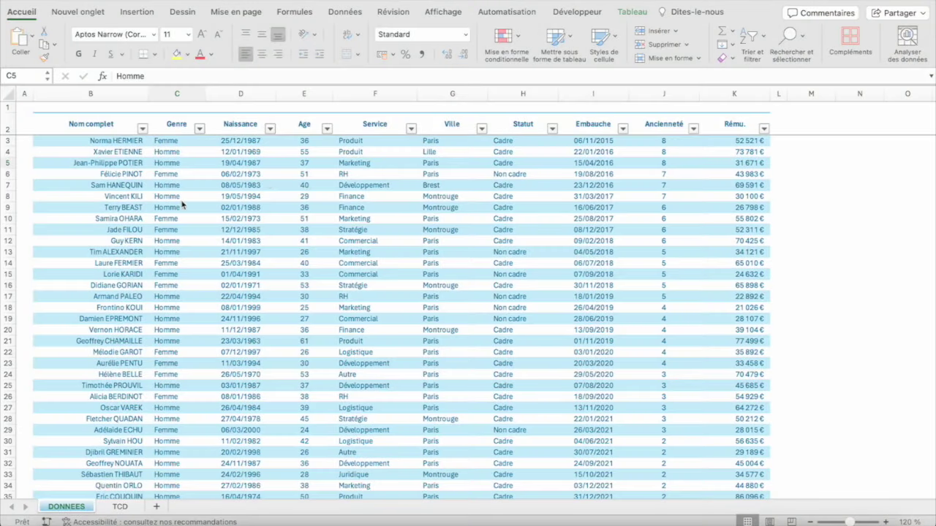
left_click(238, 175)
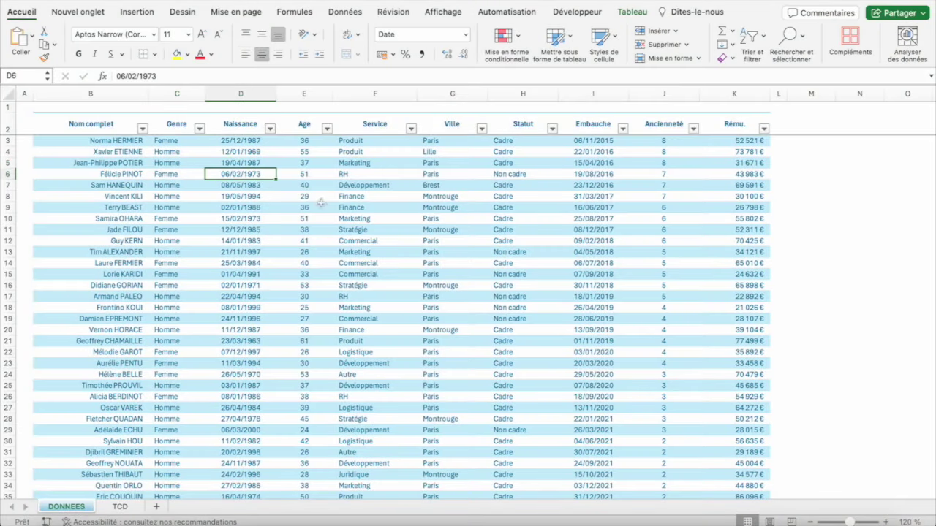
left_click(152, 13)
left_click(29, 38)
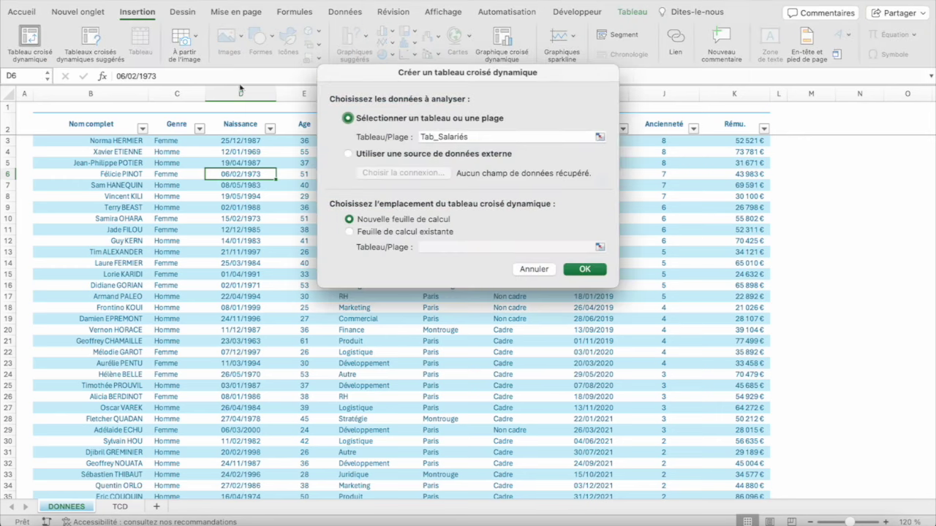
left_click(351, 232)
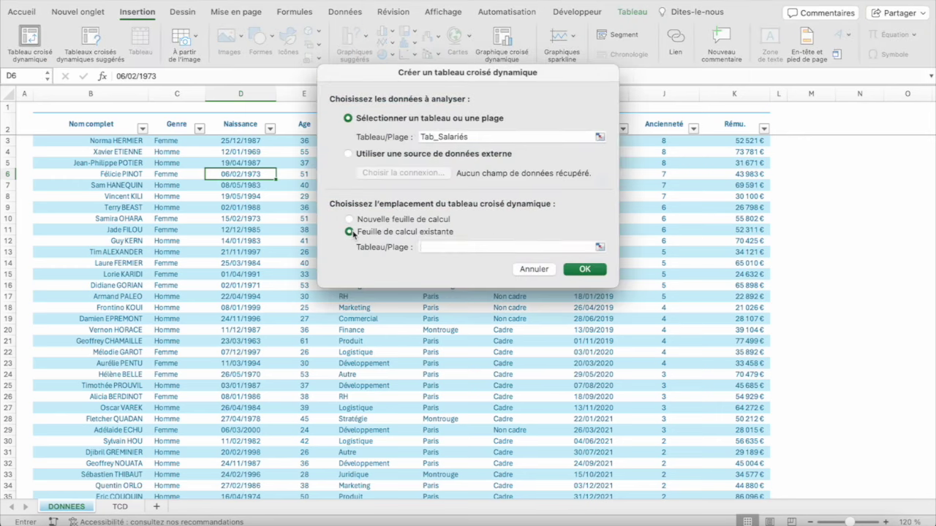
left_click(600, 247)
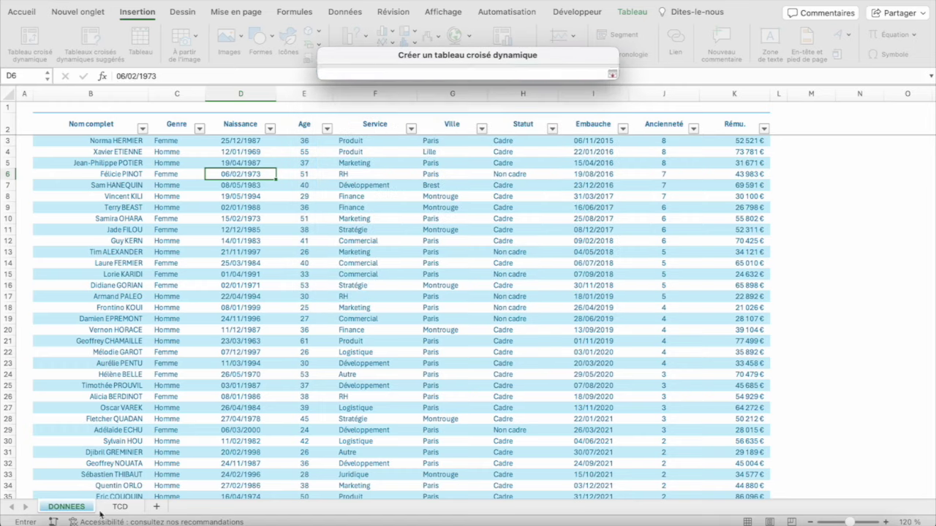
left_click(119, 507)
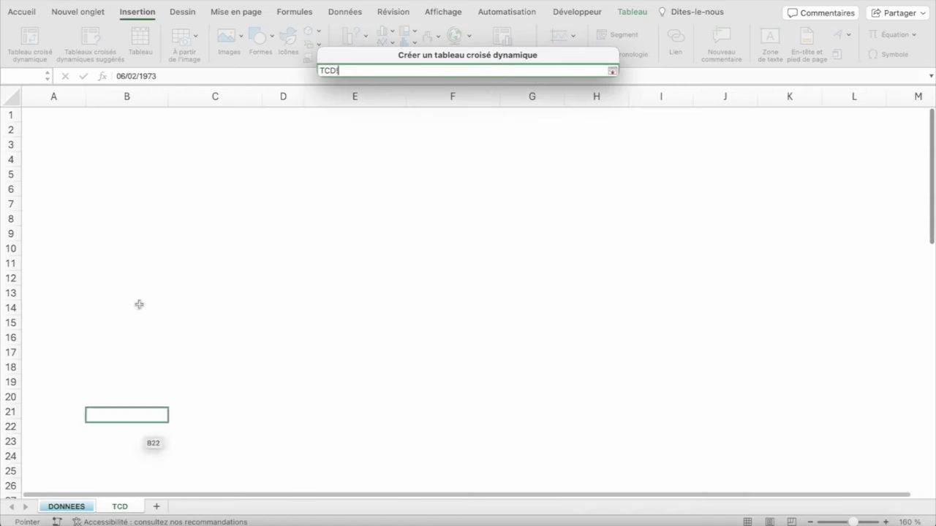
left_click(115, 131)
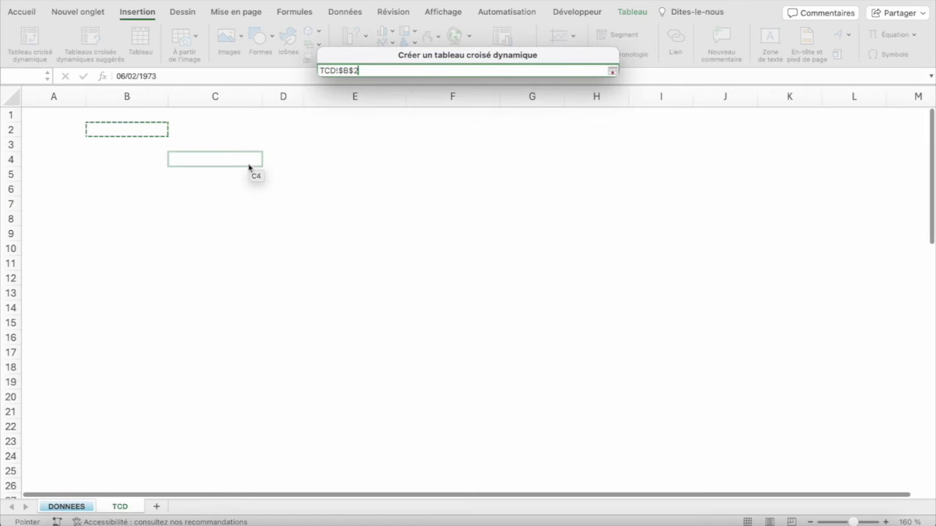
key("Return")
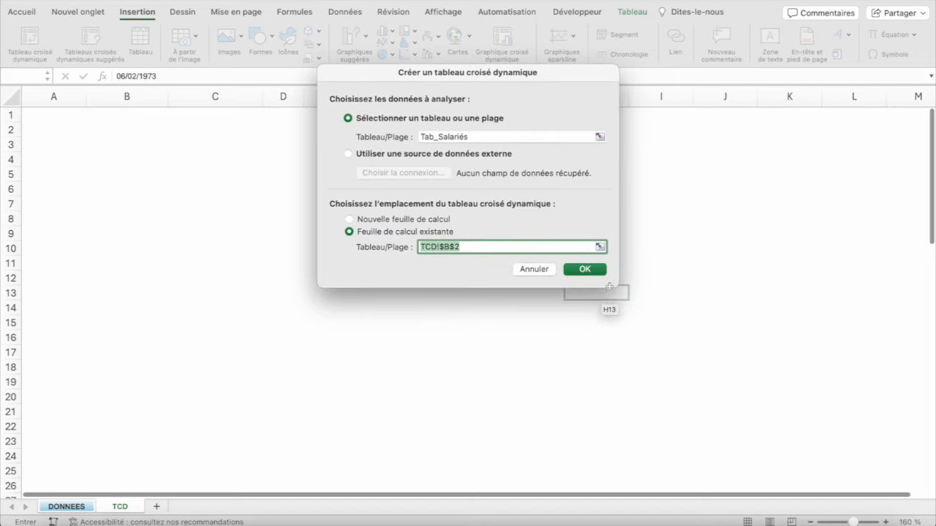
left_click(589, 268)
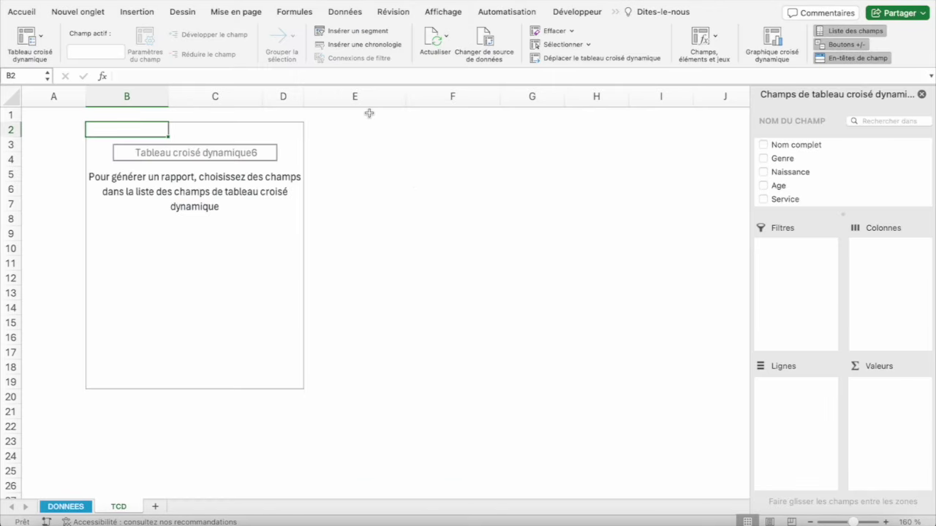
Put Rému. in Valeurs and Genre in Lignes to total salaries for Femme and Homme.
scroll(796, 175, "down", 1)
scroll(804, 167, "down", 2)
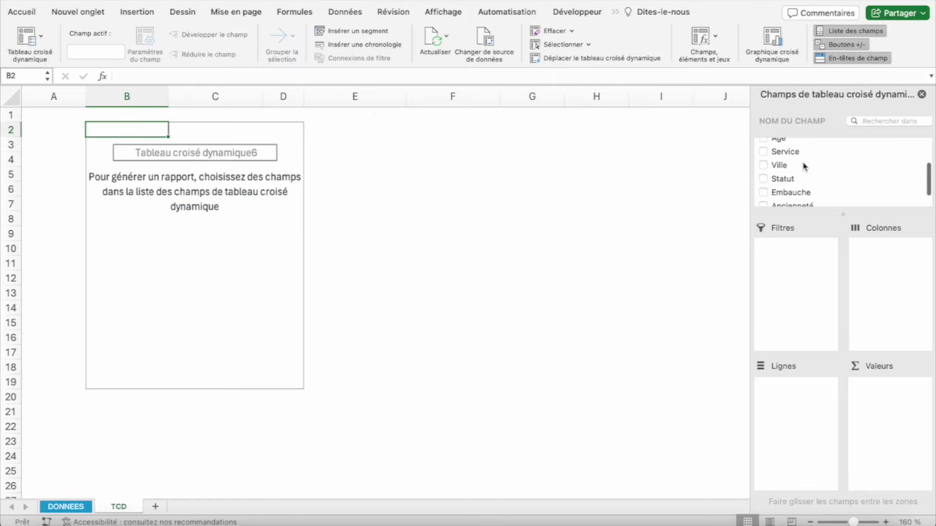
scroll(803, 167, "down", 2)
mouse_move(782, 200)
left_mouse_down()
mouse_move(864, 321)
mouse_move(881, 395)
left_mouse_up()
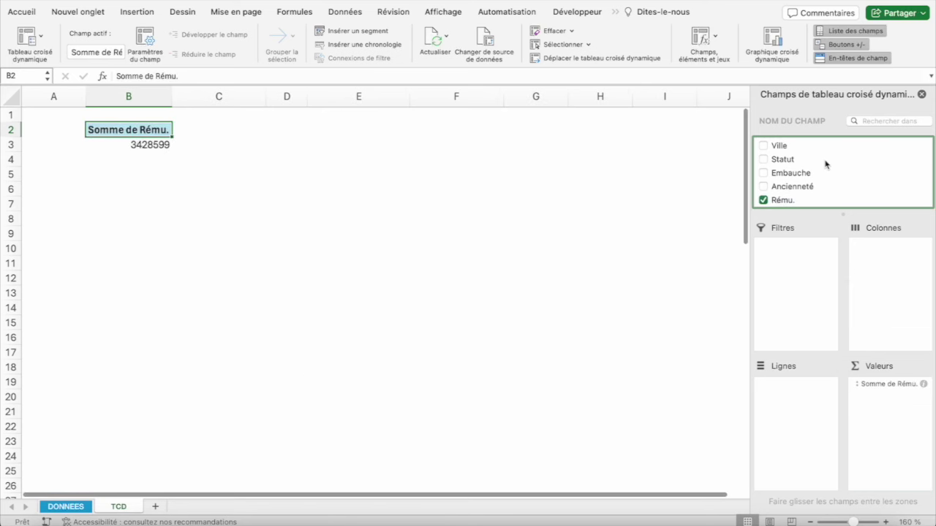
scroll(826, 164, "up", 5)
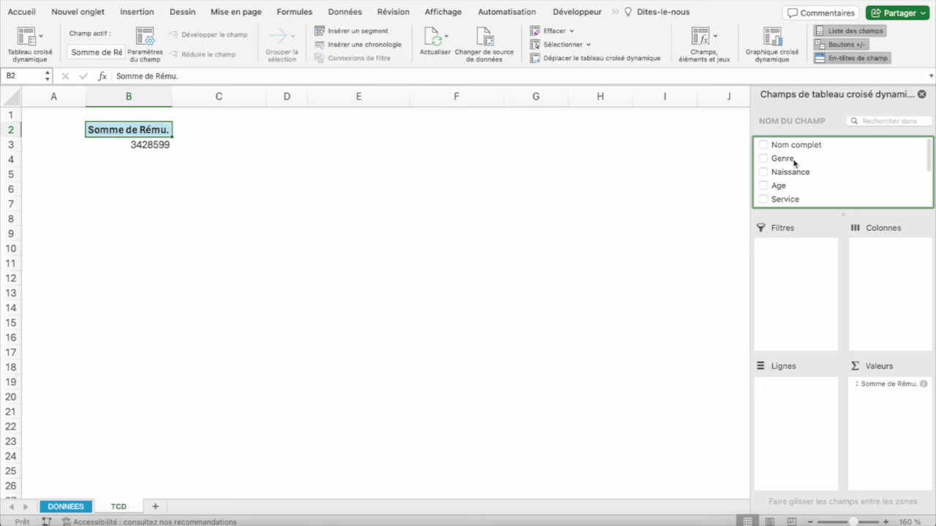
left_click_drag(789, 163, 804, 402)
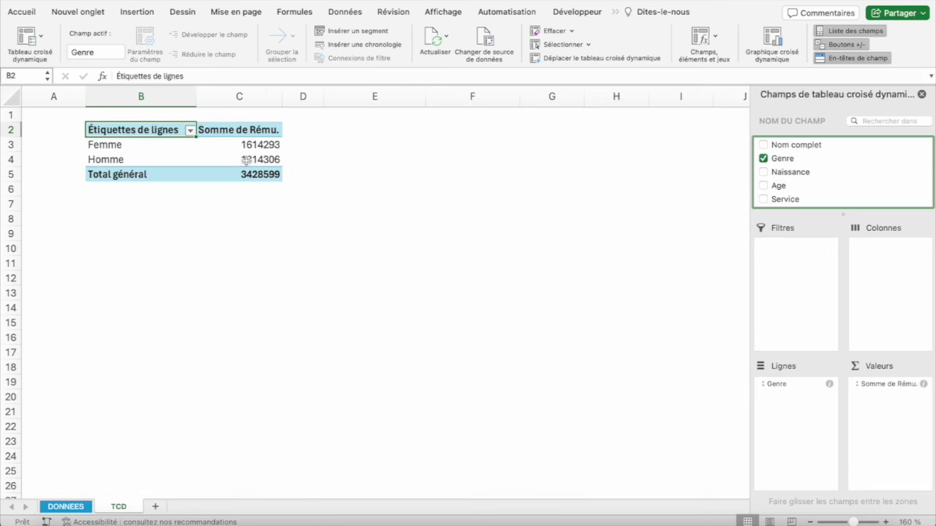
Summarize the Rému. values by Moyenne (average) instead of sum.
right_click(247, 161)
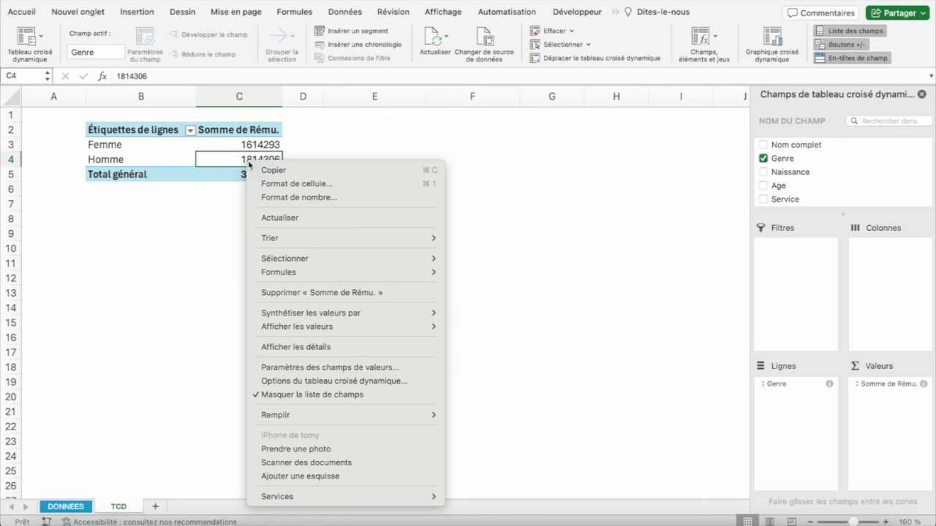
mouse_move(371, 320)
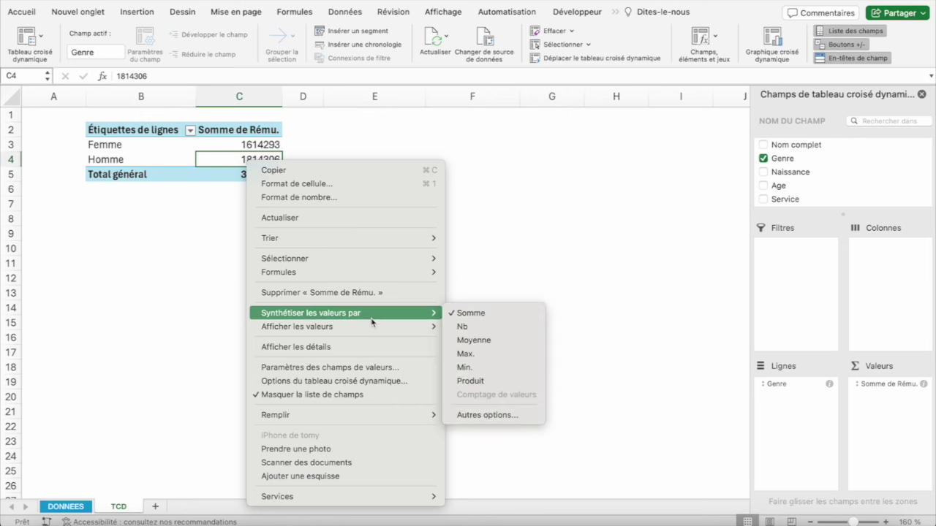
left_click(470, 340)
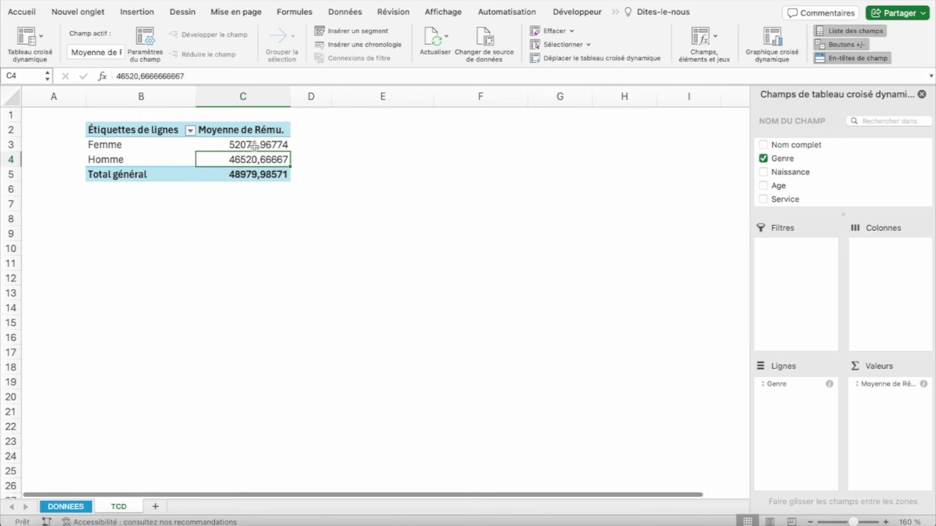
Format the average salaries as Monétaire with the € symbol and 0 decimal places.
right_click(248, 149)
left_click(311, 182)
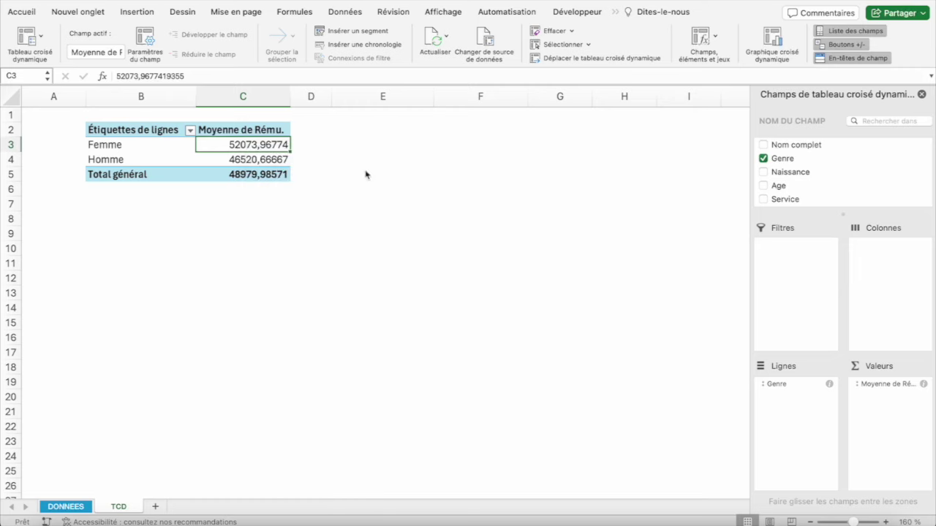
left_click(195, 86)
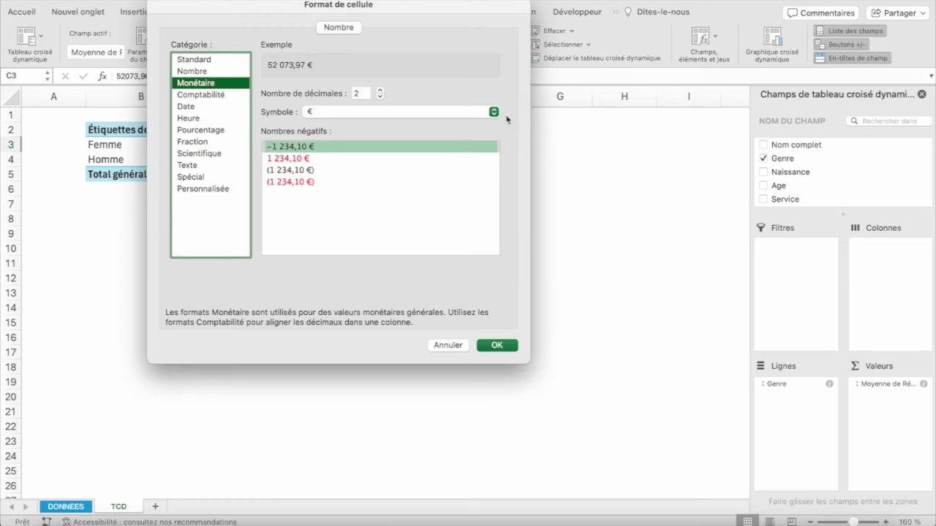
left_click(494, 114)
left_click(485, 115)
double_click(381, 97)
left_click(496, 345)
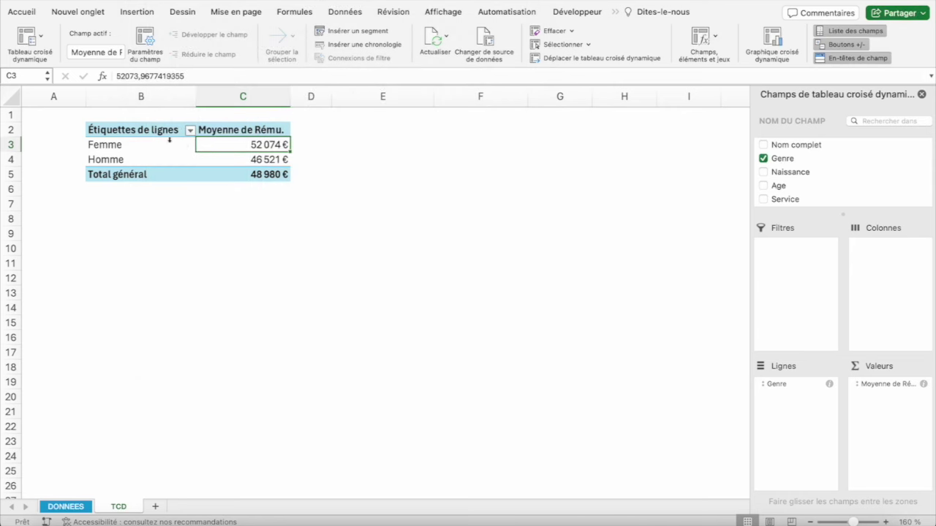
Turn off auto-fit column widths in the pivot's Disposition options and widen column C.
right_click(152, 148)
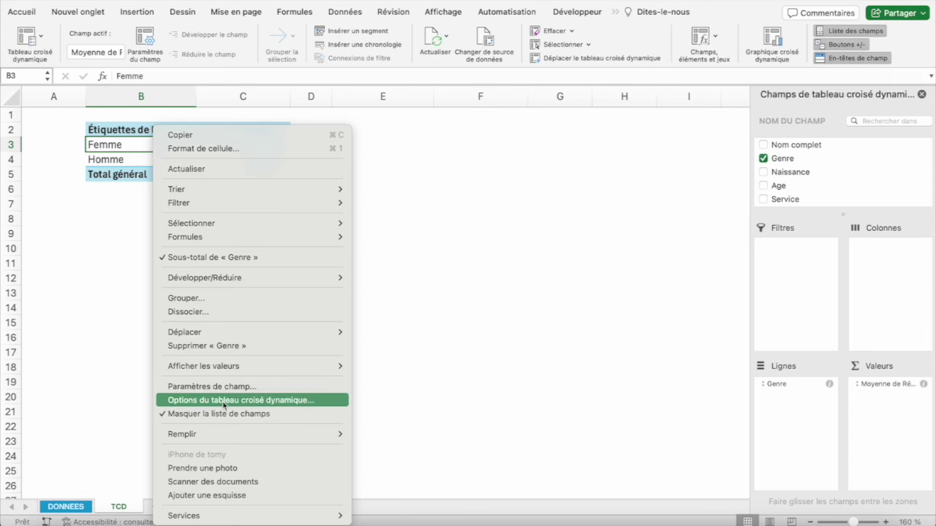
left_click(224, 401)
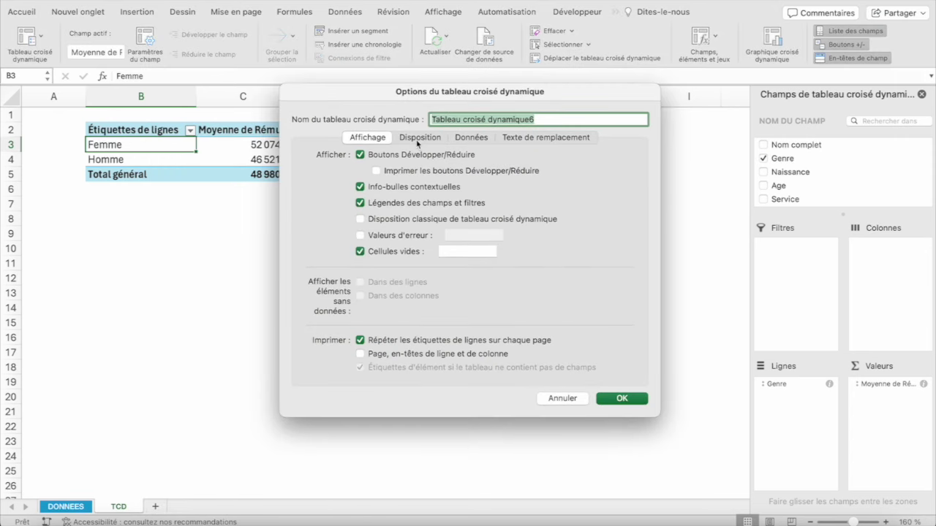
left_click(419, 139)
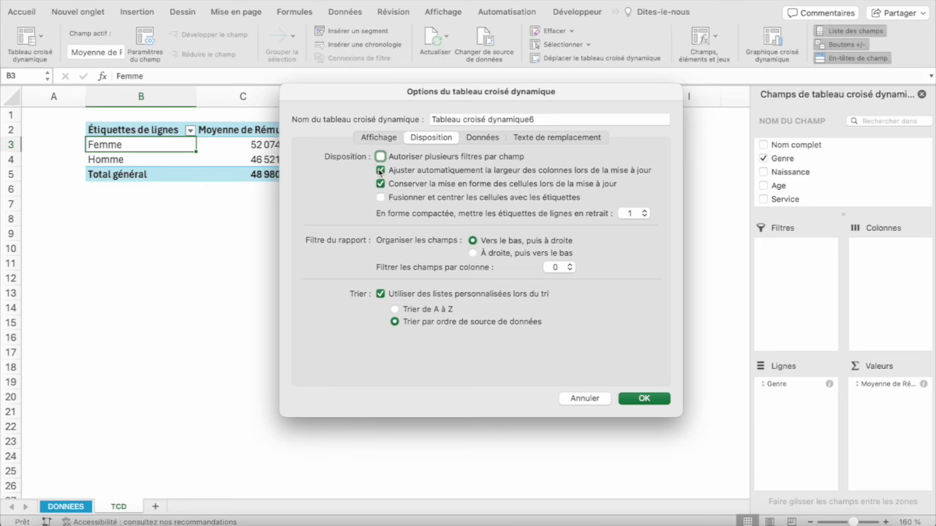
left_click(667, 403)
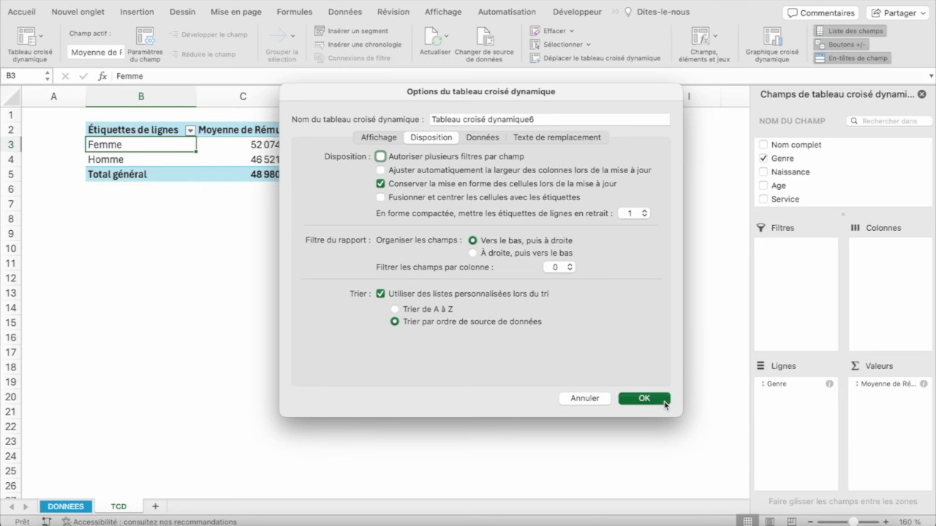
mouse_move(289, 95)
left_mouse_down()
mouse_move(229, 96)
mouse_move(305, 96)
left_mouse_up()
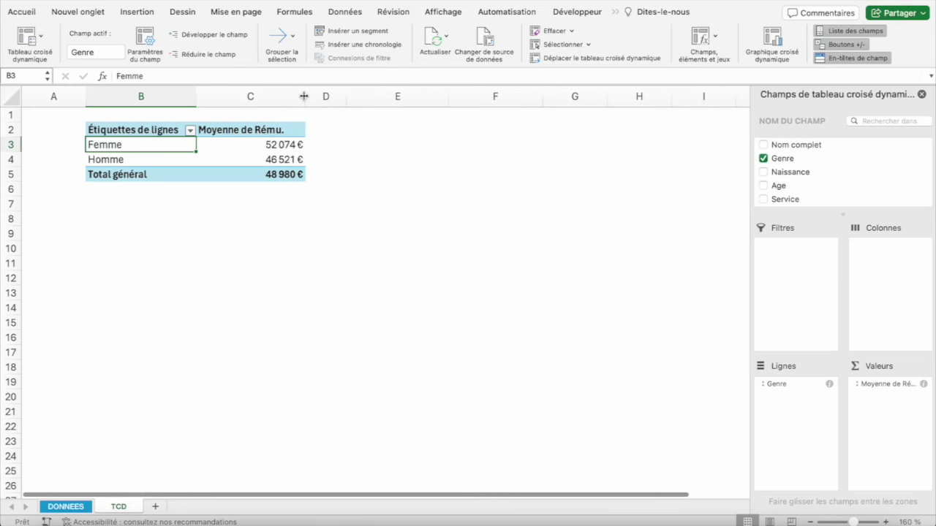
Right-align and indent the Femme and Homme labels, and indent their average salaries.
left_click(129, 156, "shift")
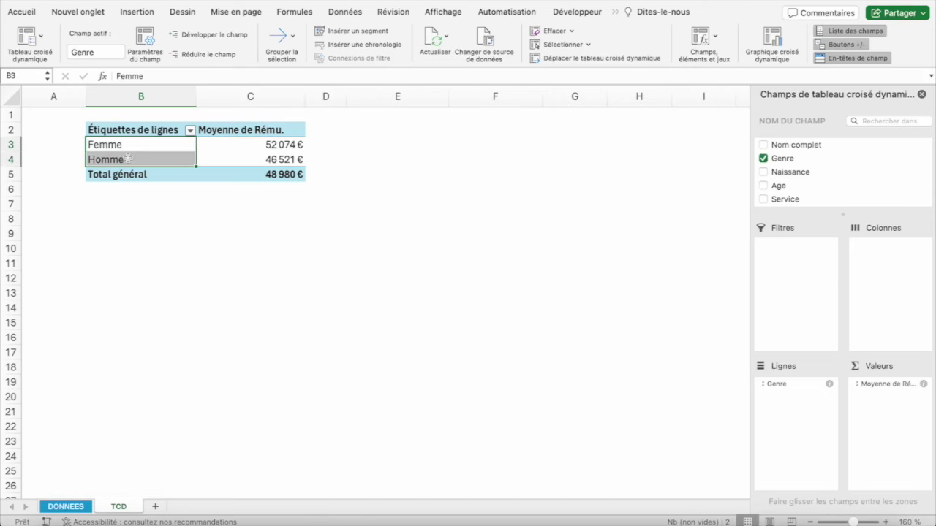
left_click(23, 11)
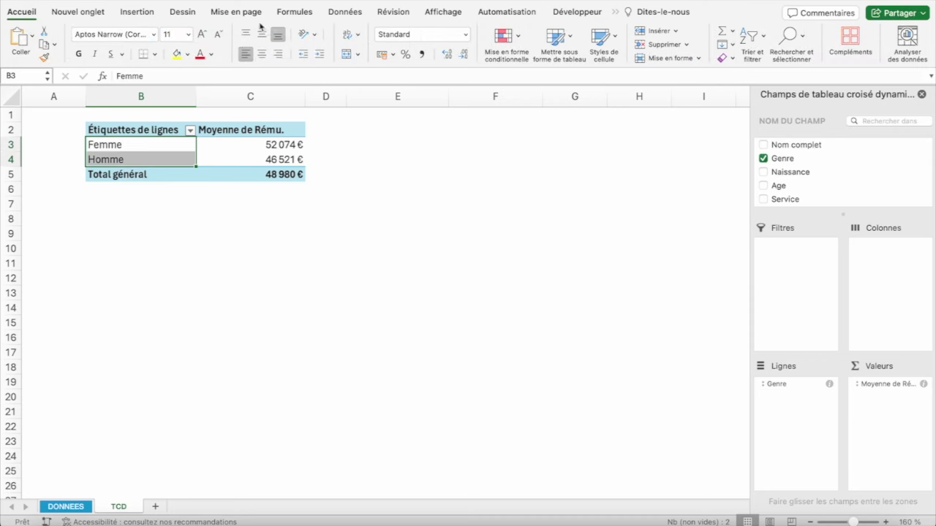
left_click(277, 55)
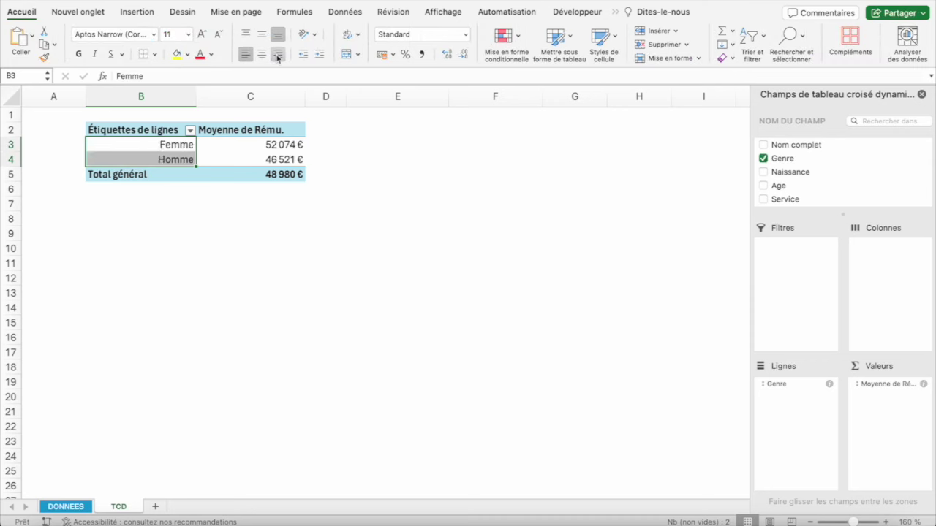
left_click(319, 54)
left_click_drag(241, 142, 249, 159)
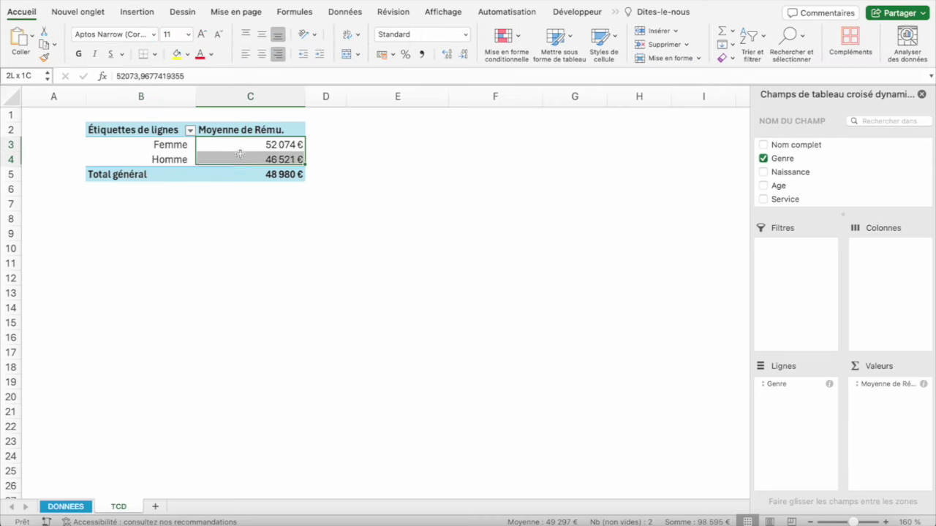
left_click(319, 54)
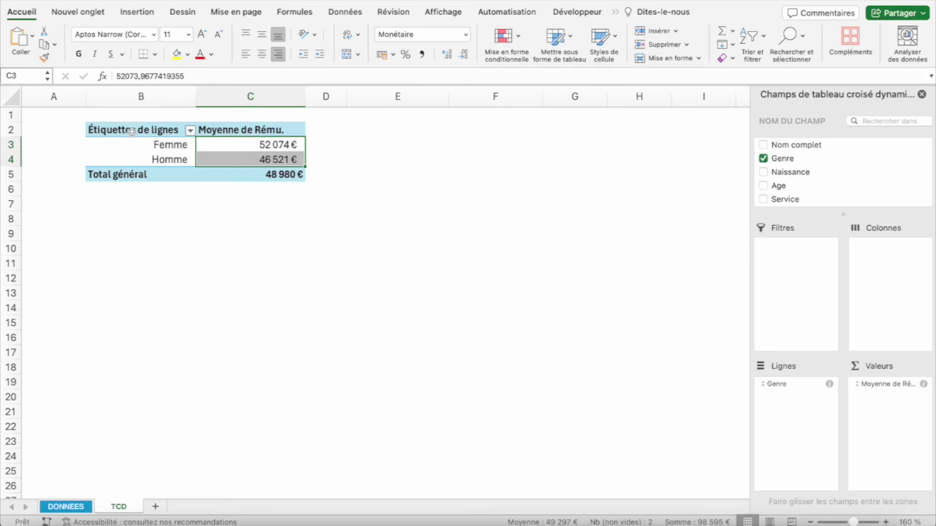
Centre the B2:C2 header row and right-align the Total général row.
left_click_drag(126, 129, 241, 129)
left_click(262, 54)
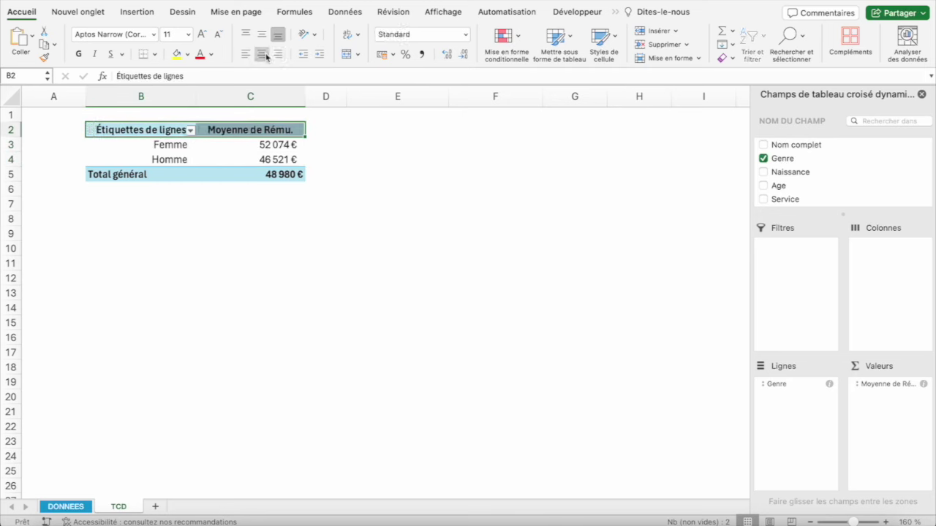
left_click(617, 12)
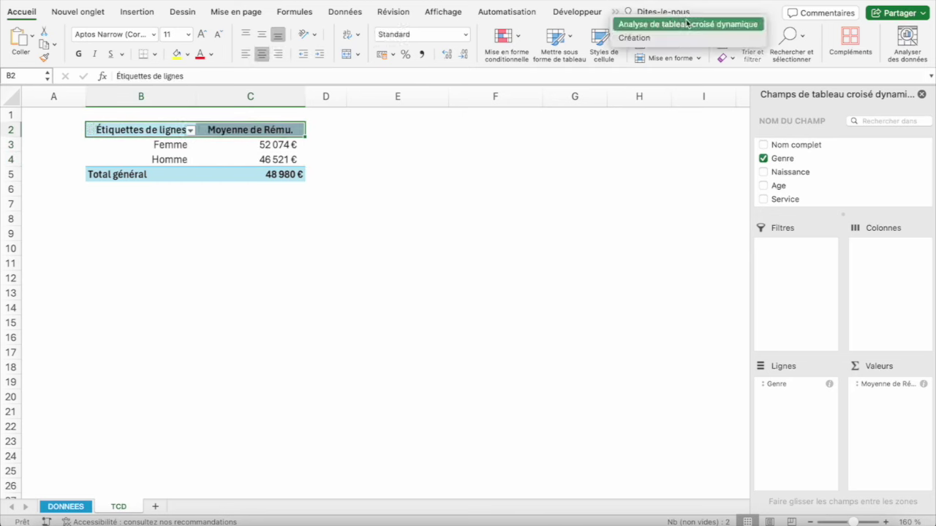
left_click(271, 169)
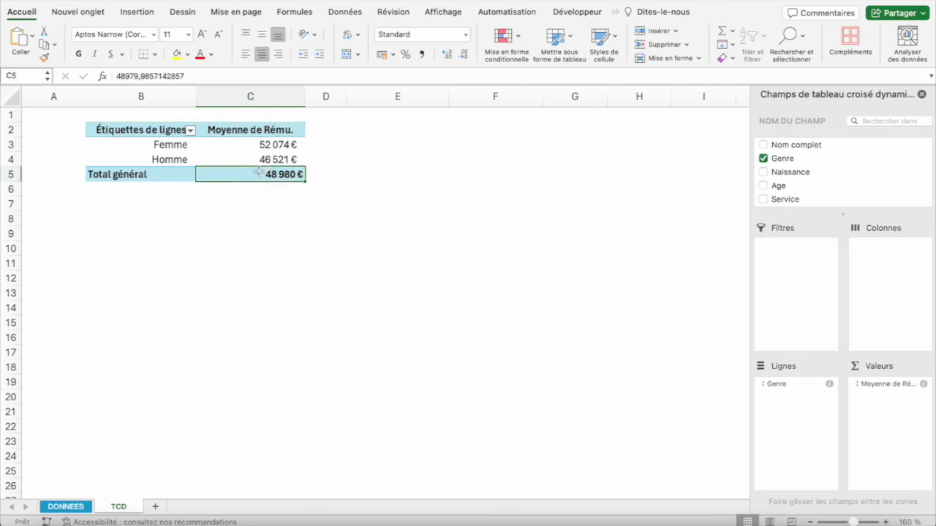
left_click_drag(120, 174, 287, 173)
left_click(278, 54)
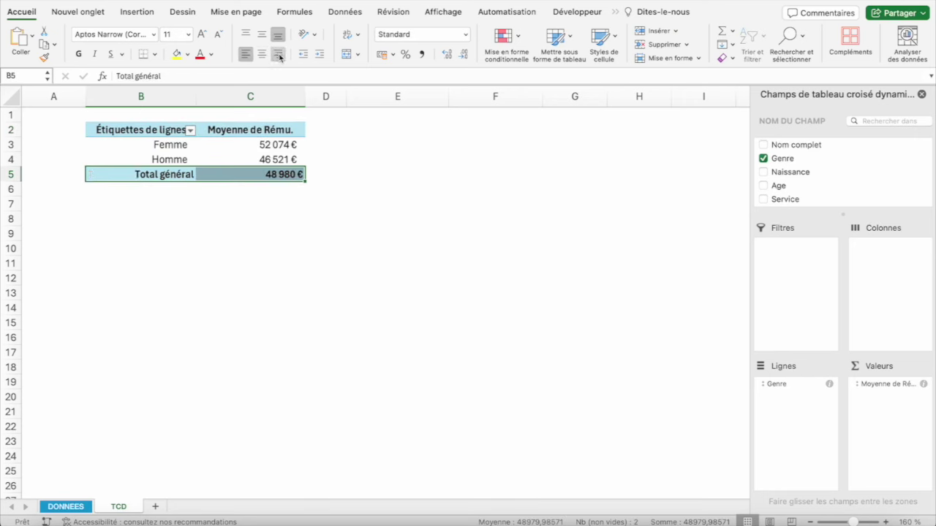
left_click(365, 237)
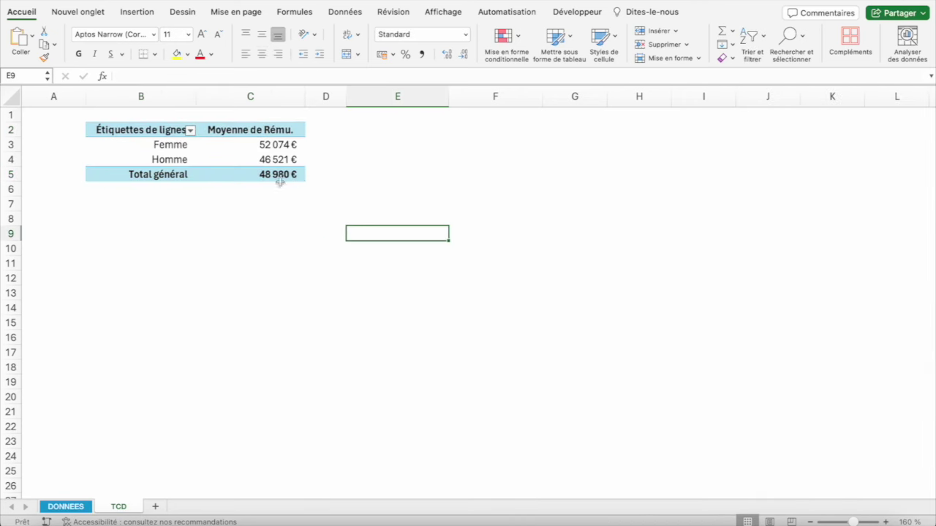
left_click(222, 146)
Apply a bordered blue light PivotTable style from the Création styles gallery.
left_click(616, 11)
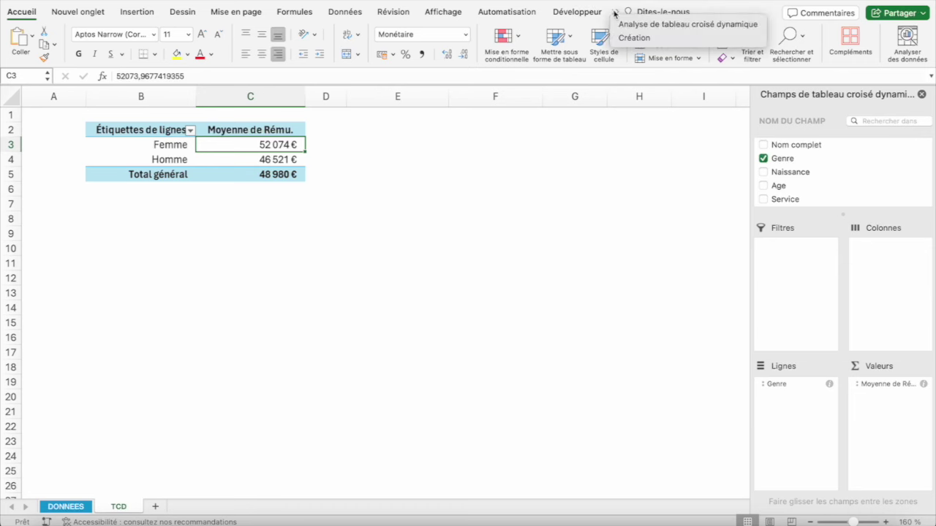
left_click(674, 38)
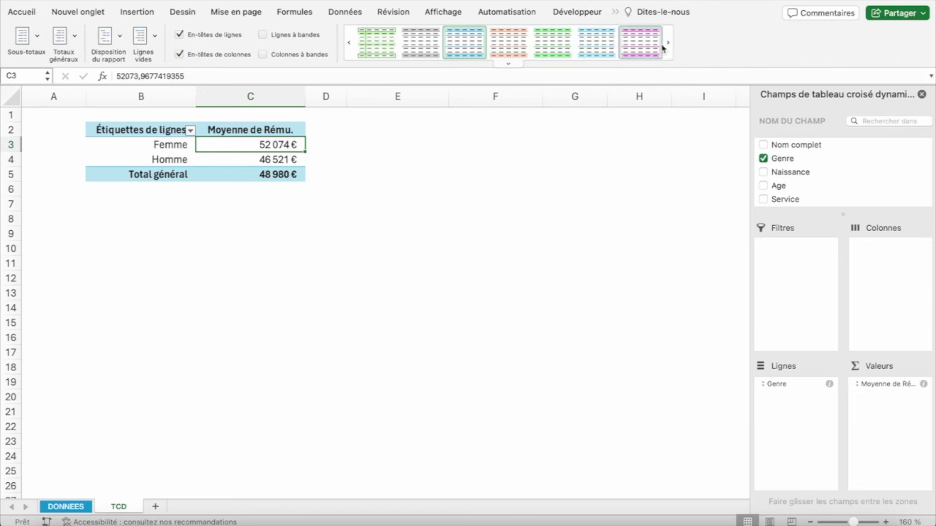
left_click(512, 64)
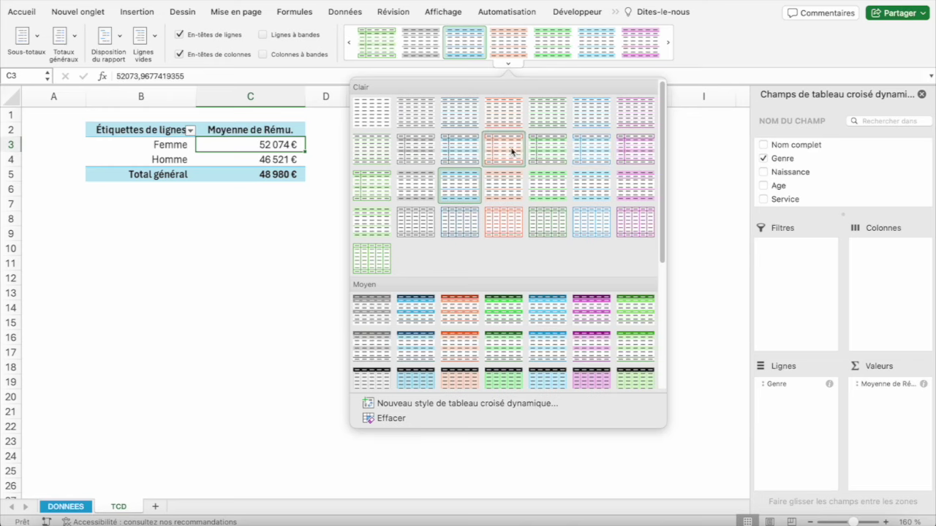
left_click(472, 148)
left_click(324, 205)
key("Left")
key("Down")
key("Down")
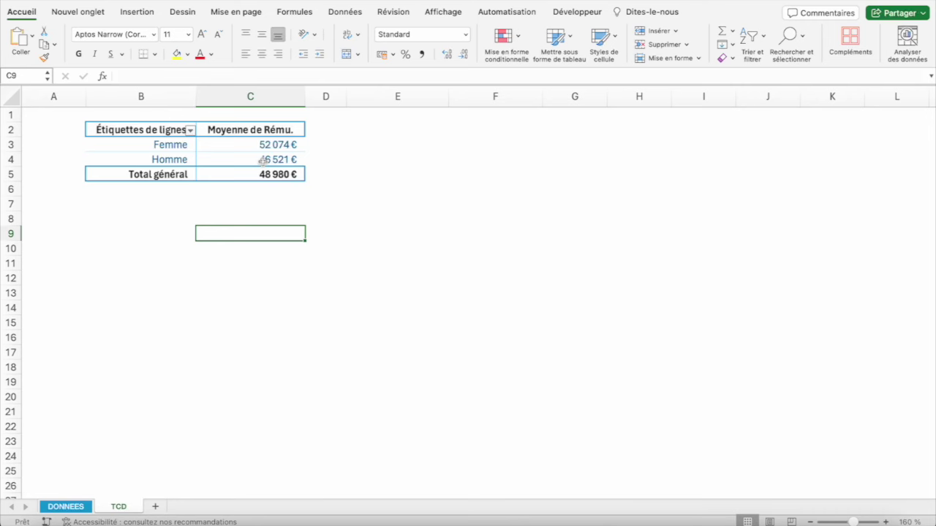
Add Nom complet to Valeurs twice (Femme 31, Homme 39, total 70), widening column D.
left_click(254, 157)
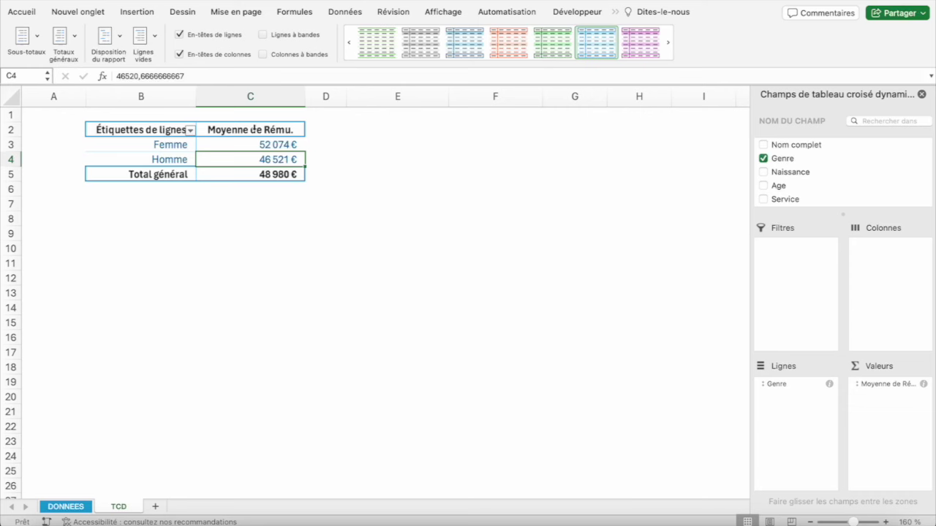
left_click(791, 146)
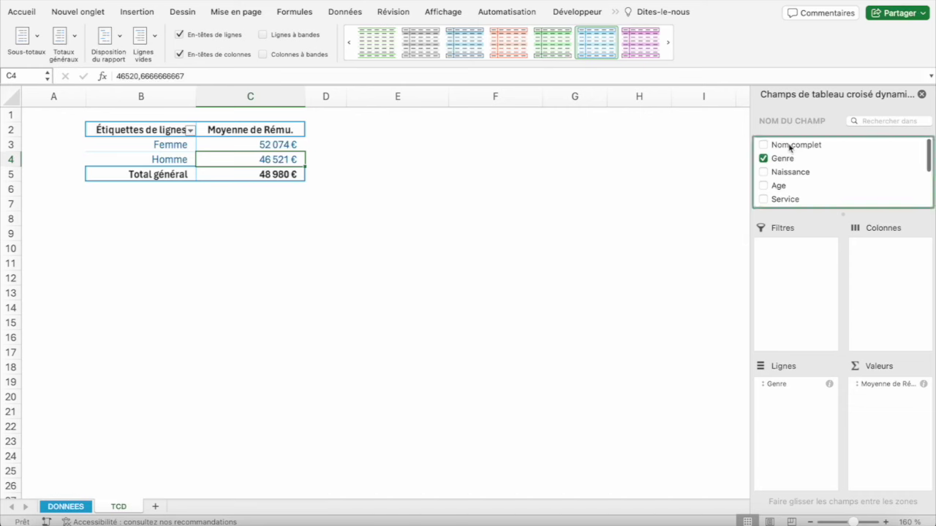
left_click(794, 146)
left_click_drag(799, 148, 887, 385)
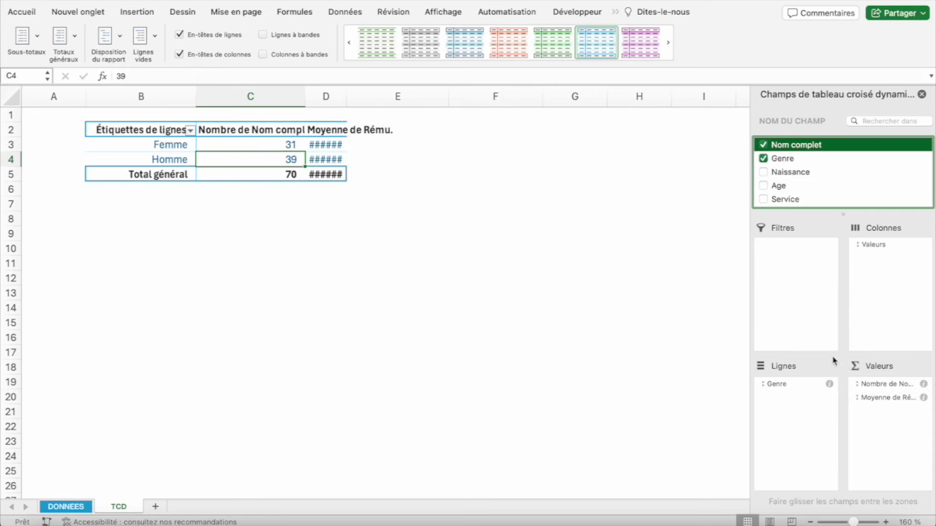
left_click_drag(347, 102, 405, 90)
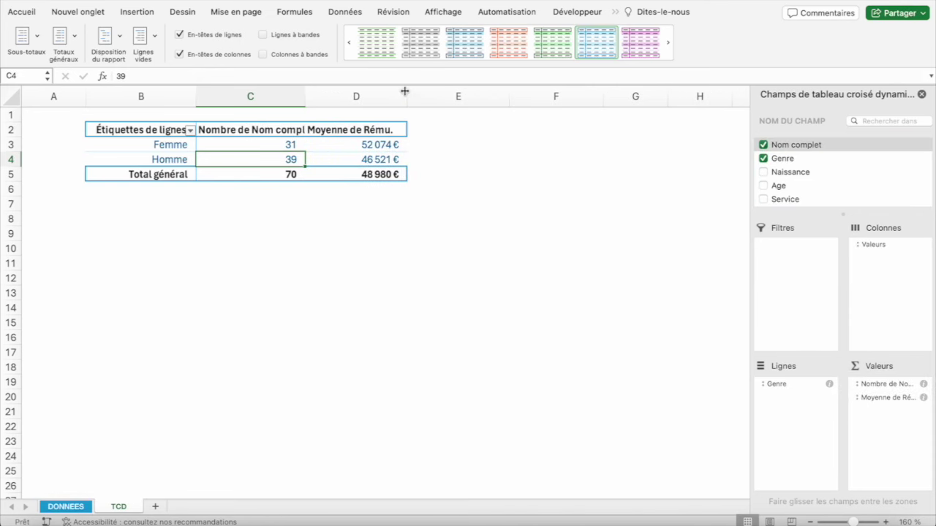
left_click(264, 145)
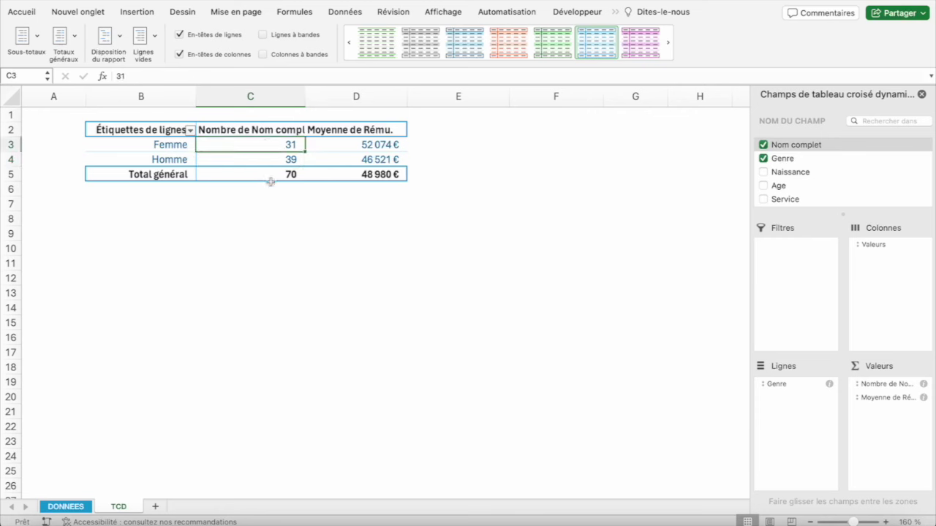
left_click(263, 161)
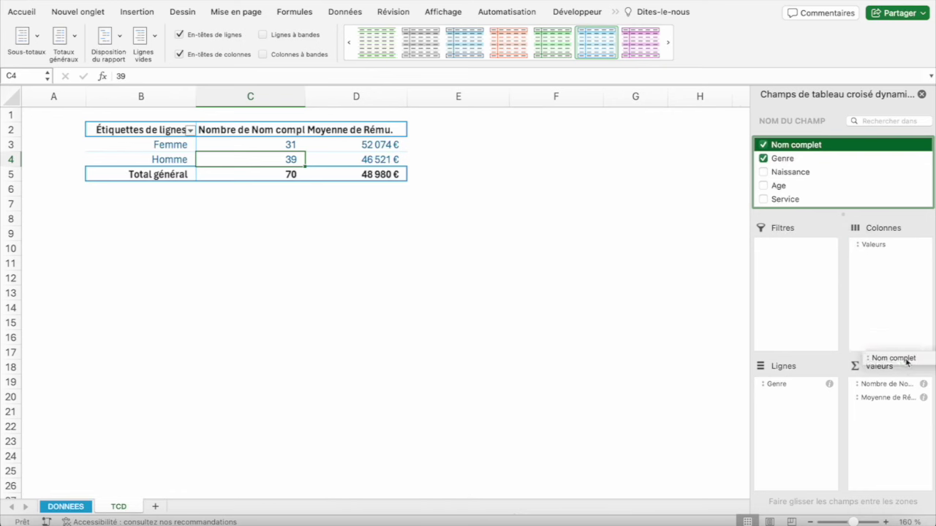
left_click_drag(791, 150, 903, 385)
Show the second Nom complet count as % du total général.
right_click(387, 147)
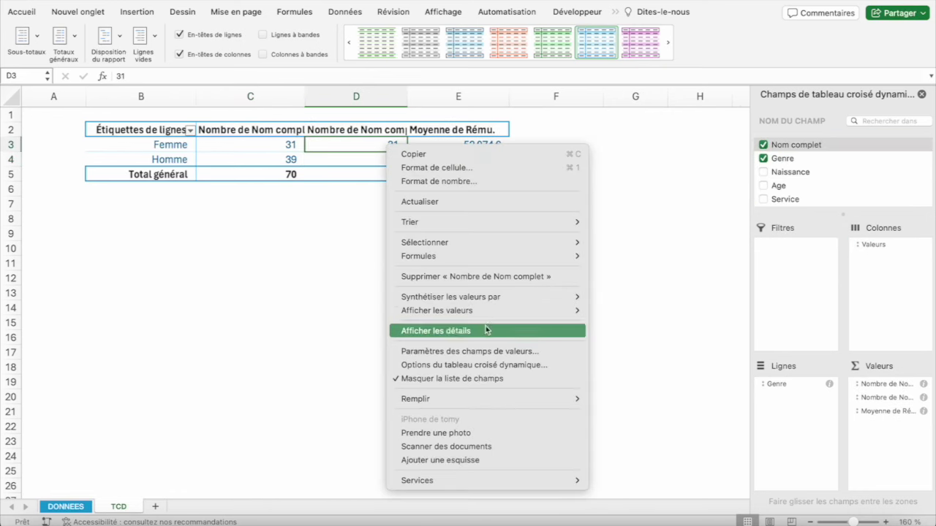
mouse_move(487, 310)
left_click(696, 326)
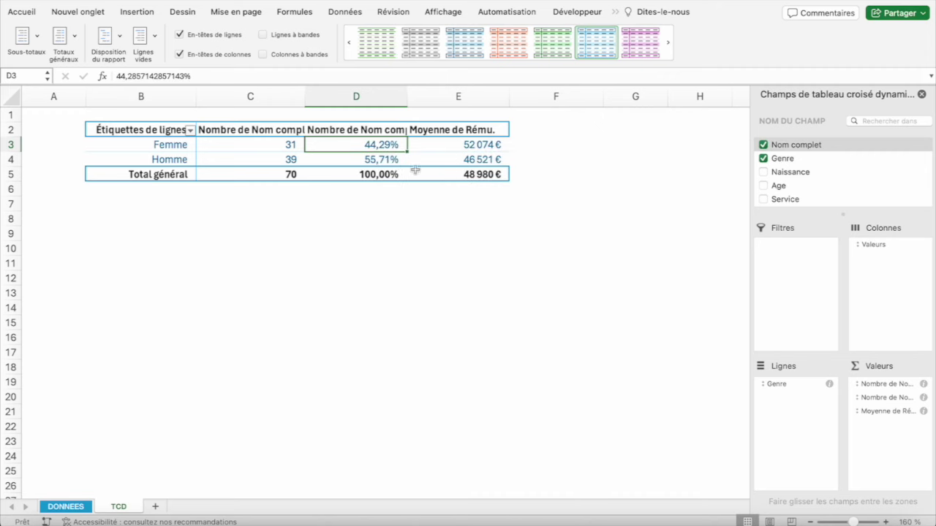
Format the percentages with 0 decimals, giving Femme 44%, Homme 56%, total 100%.
right_click(383, 149)
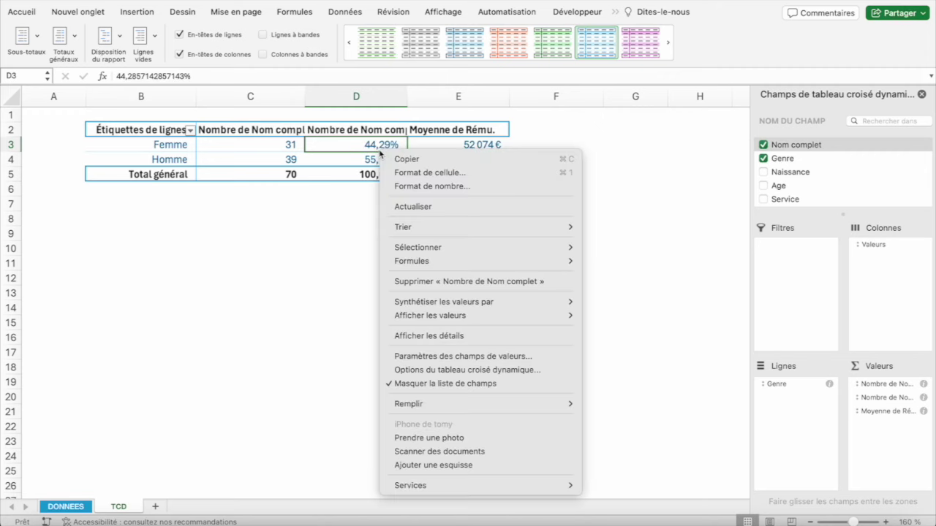
left_click(408, 186)
left_click(525, 86)
left_click(525, 86)
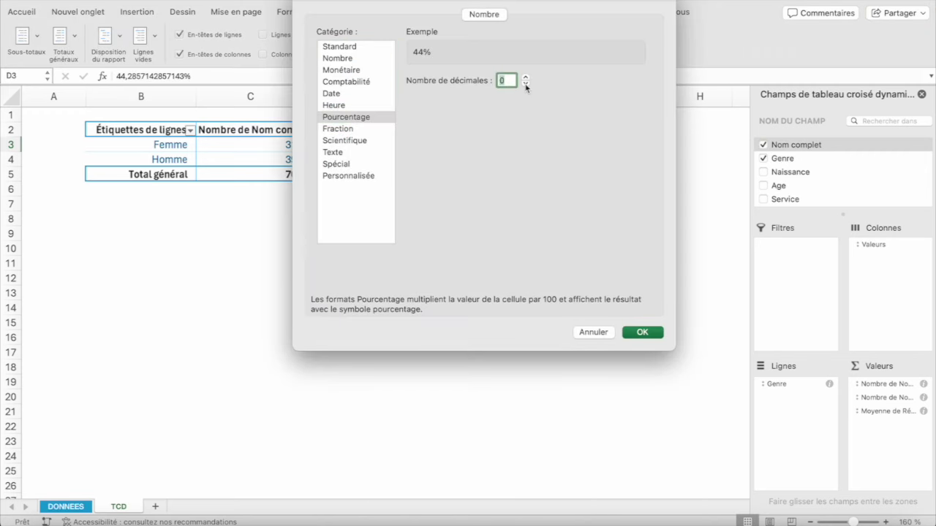
left_click(642, 332)
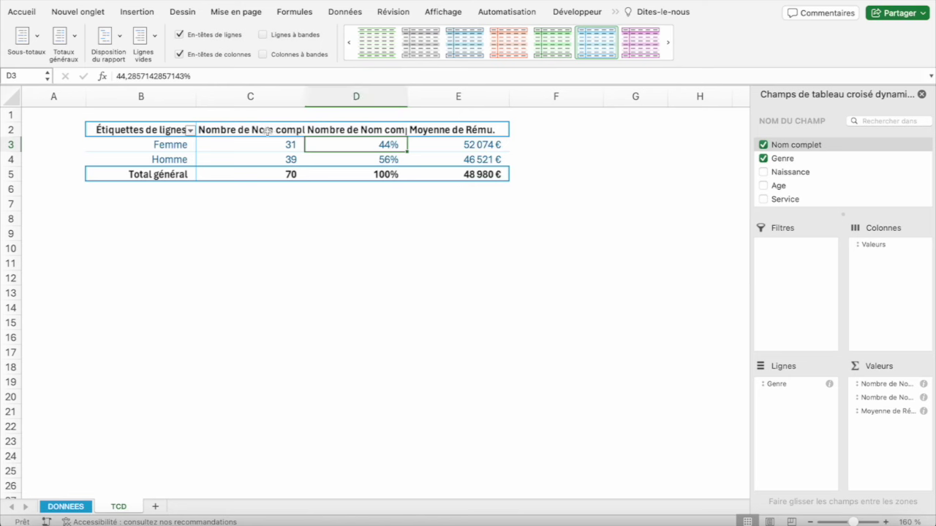
left_click(368, 165)
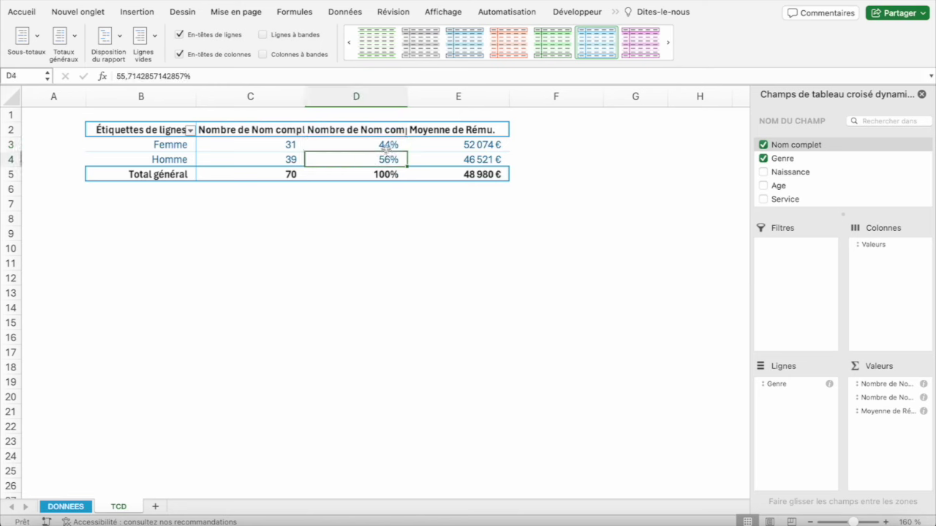
left_click(387, 144)
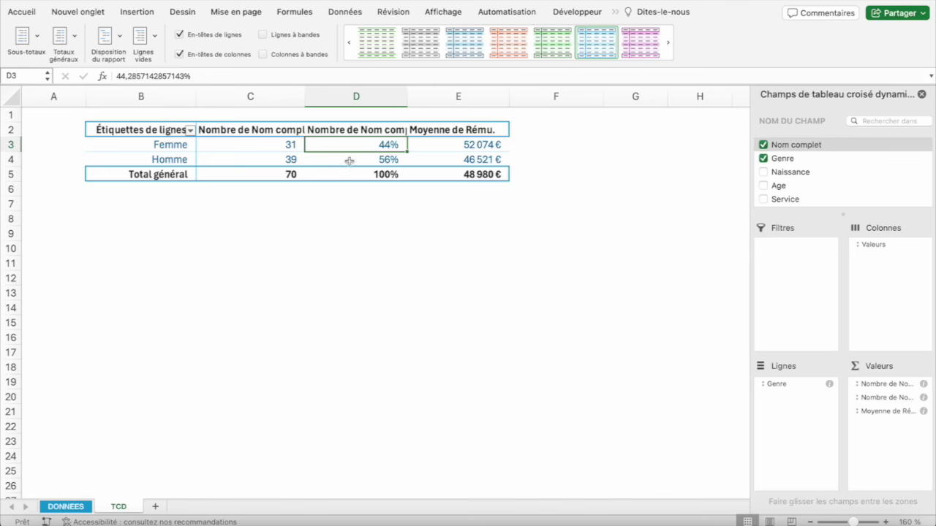
left_click(350, 161)
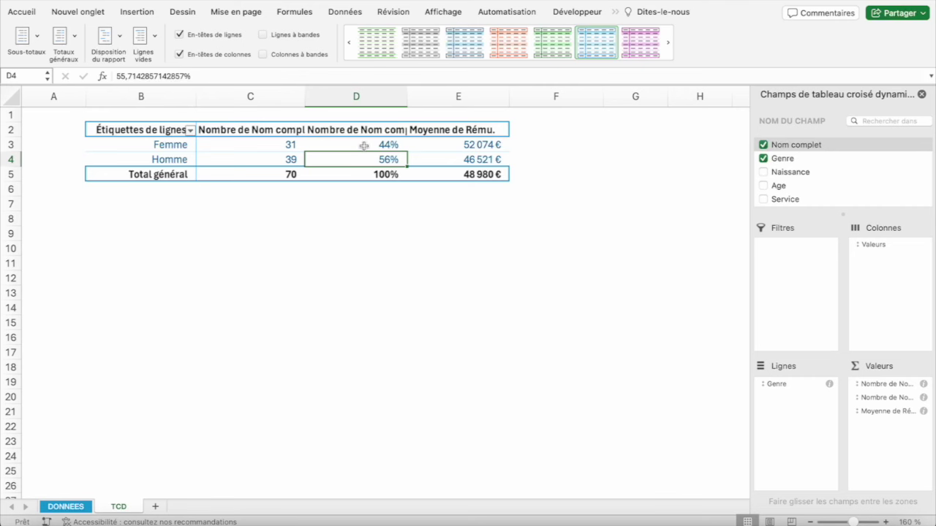
left_click(359, 145)
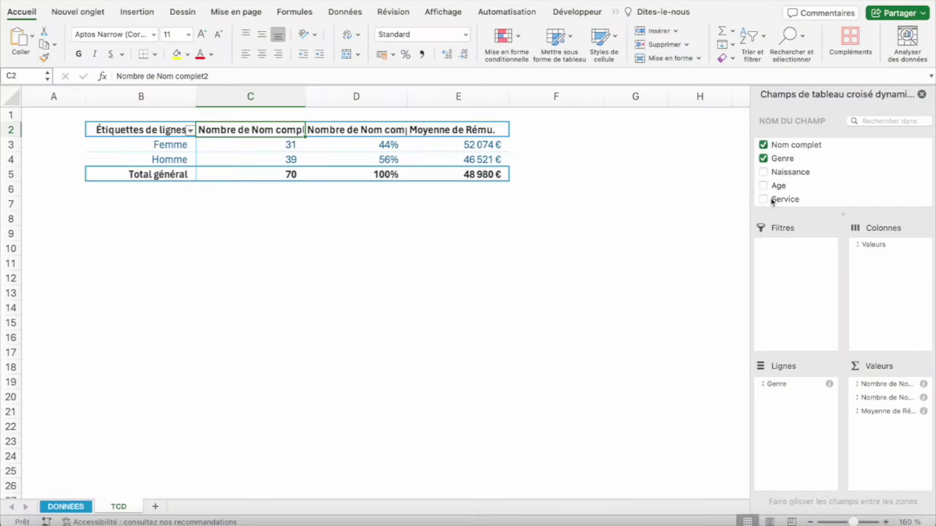
Remove both Nom complet count fields from Valeurs and narrow column D.
left_click(887, 388)
left_click_drag(887, 397, 866, 300)
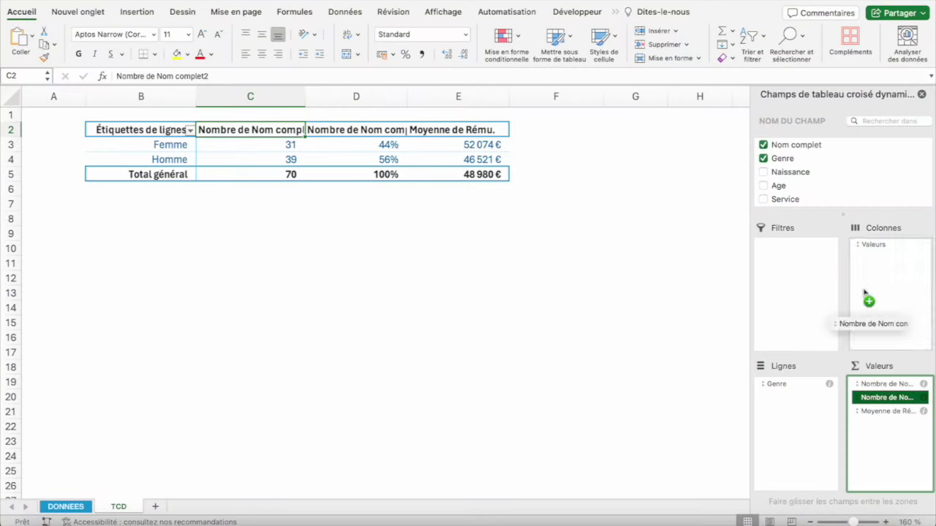
left_click_drag(895, 390, 880, 178)
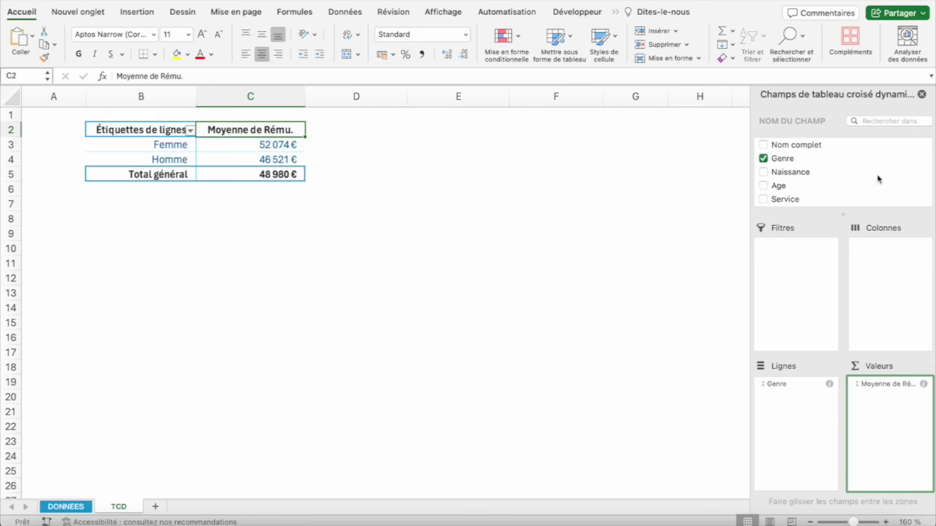
left_click_drag(409, 98, 348, 98)
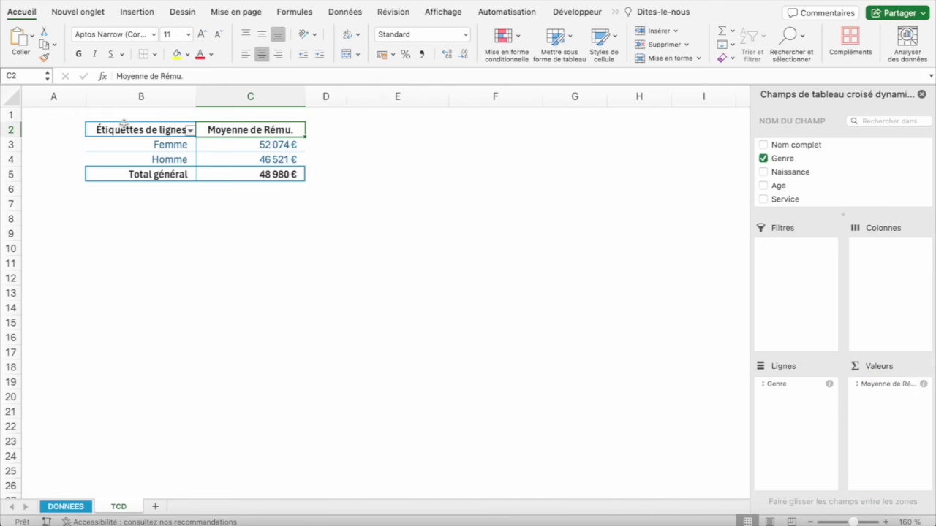
Copy the pivot table B2:C5 to E2 and widen columns E and F.
left_click_drag(124, 126, 235, 170)
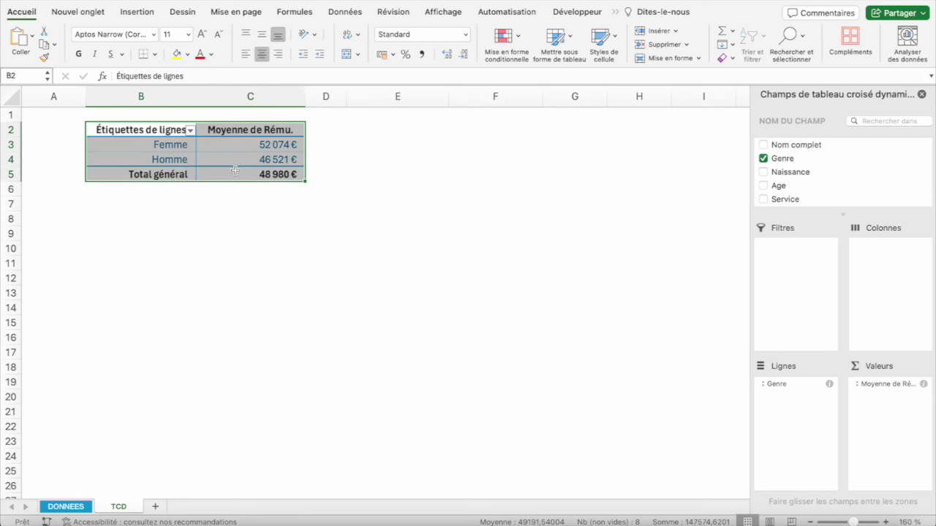
key("ctrl+c")
left_click(404, 132)
key("ctrl+v")
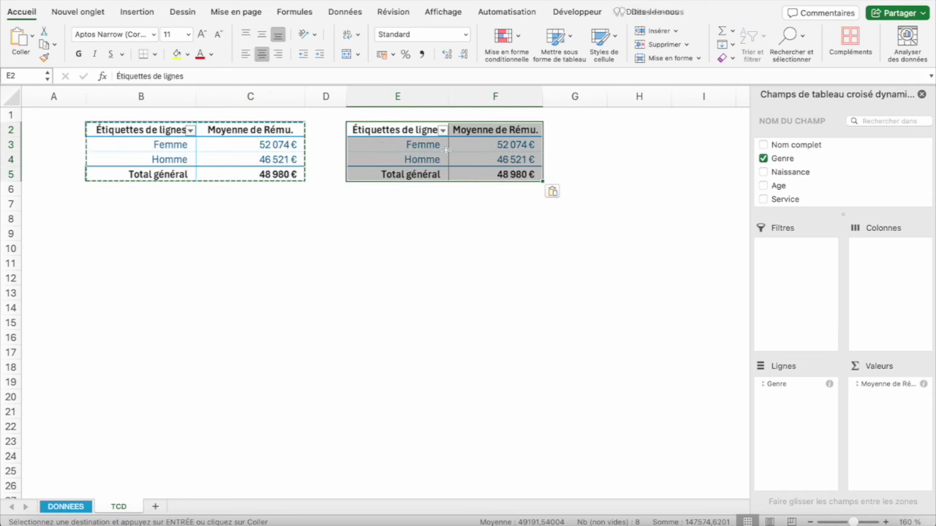
left_click_drag(449, 95, 468, 94)
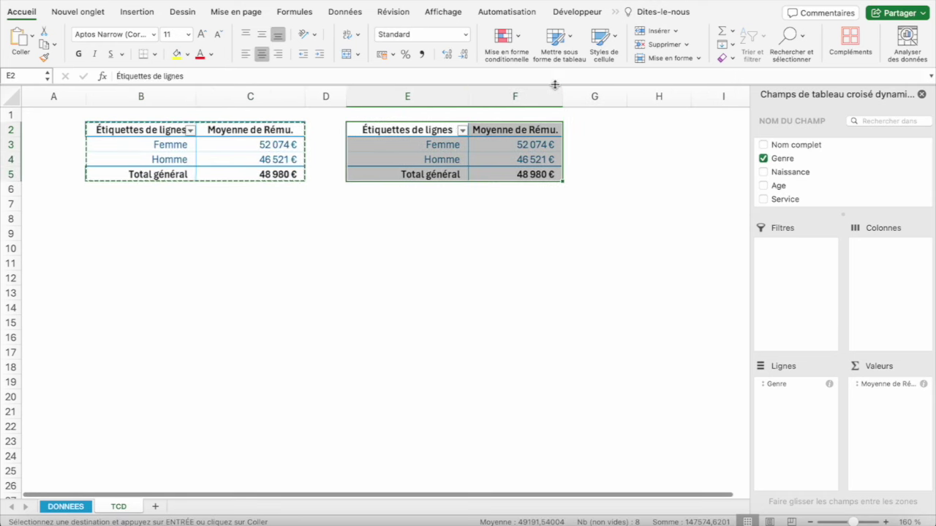
left_click_drag(562, 92, 604, 92)
Rename the headers in B2 and C2 to 'Genre' and 'Moyenne rému'.
left_click(126, 129)
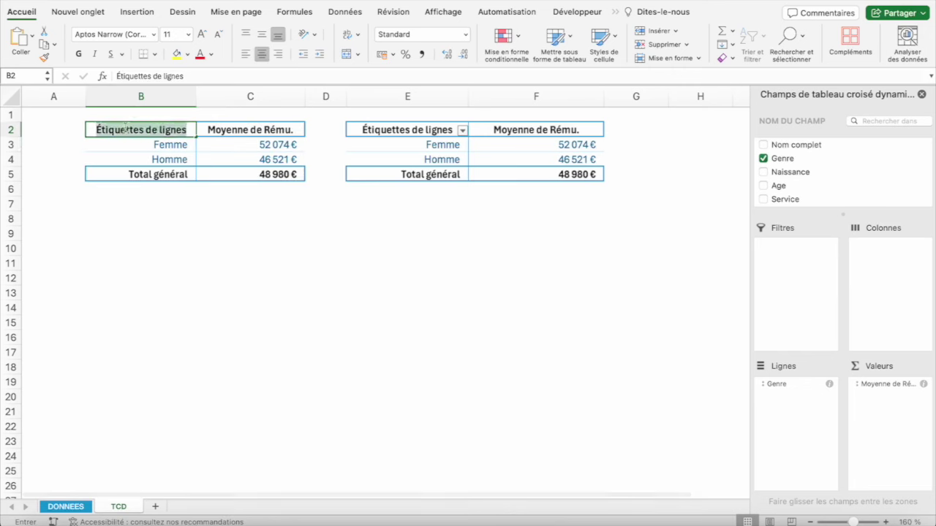
type("Genre")
key("Tab")
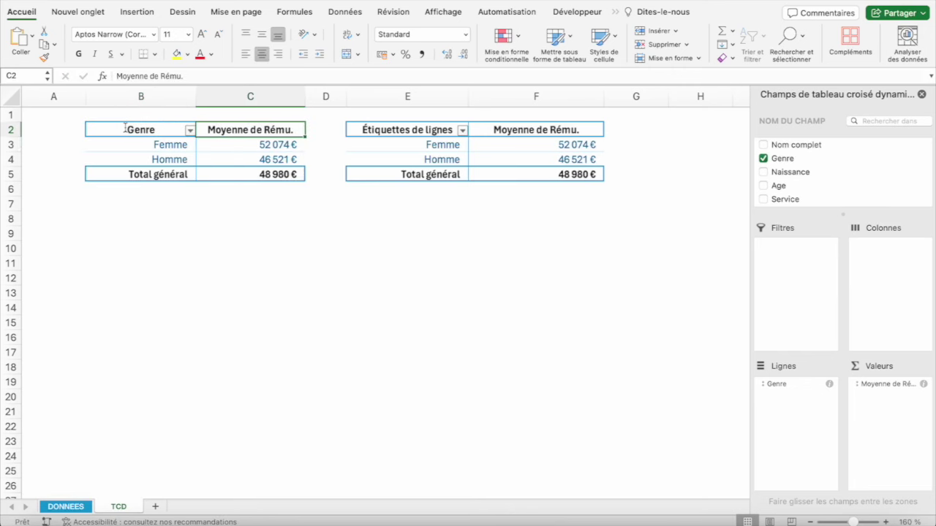
type("Moyenne rému")
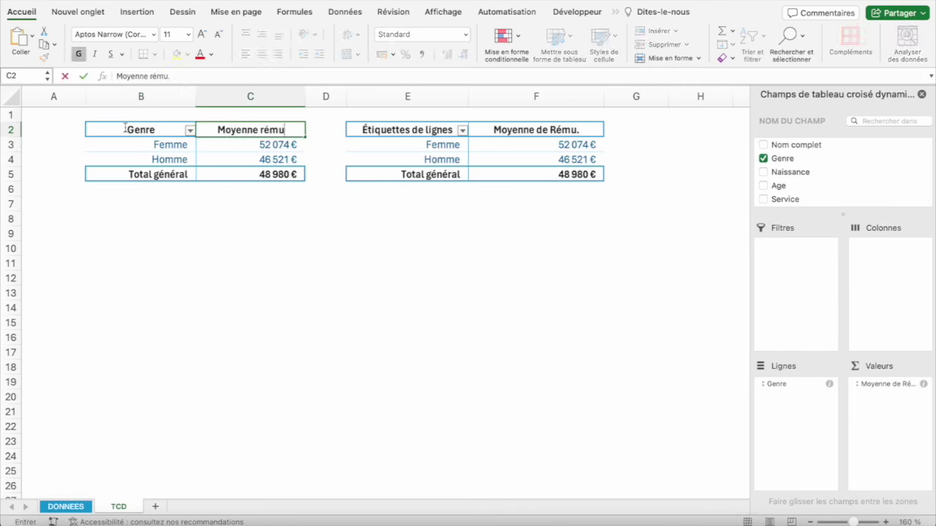
key("Return")
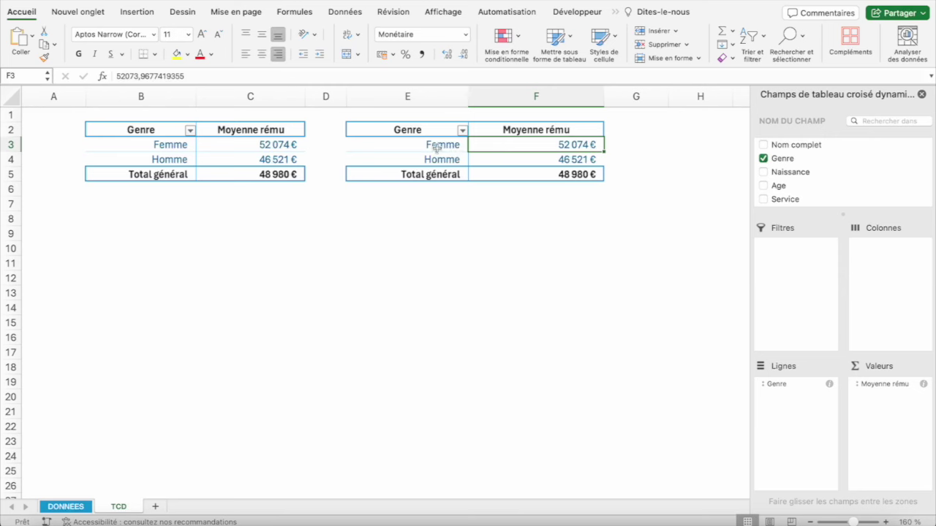
Uncheck Genre and move Moyenne rému into Lignes so the E2 copy lists each salary.
left_click(453, 146)
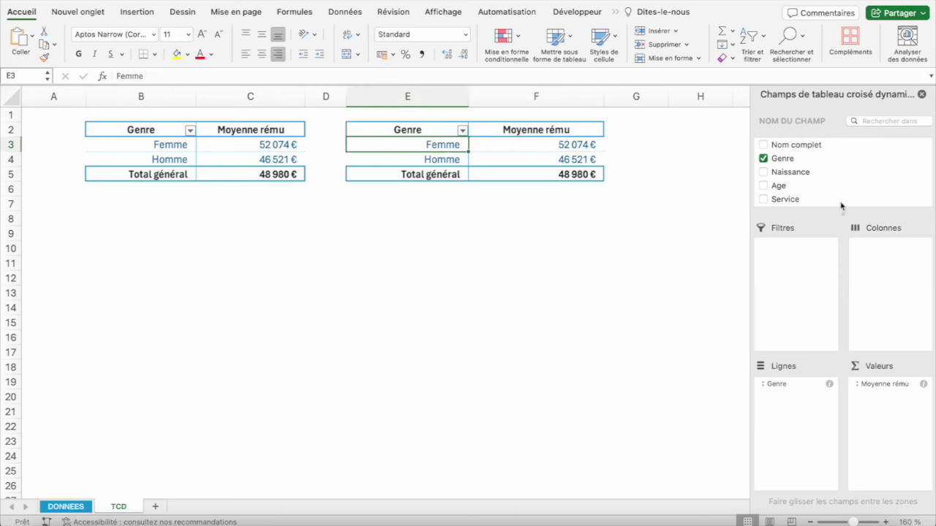
left_click(764, 158)
scroll(805, 188, "down", 5)
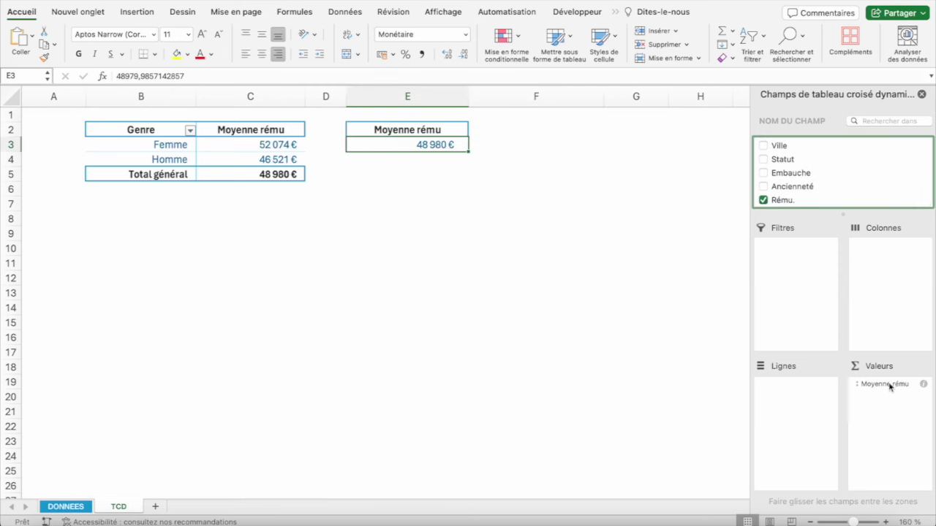
left_click_drag(895, 385, 795, 396)
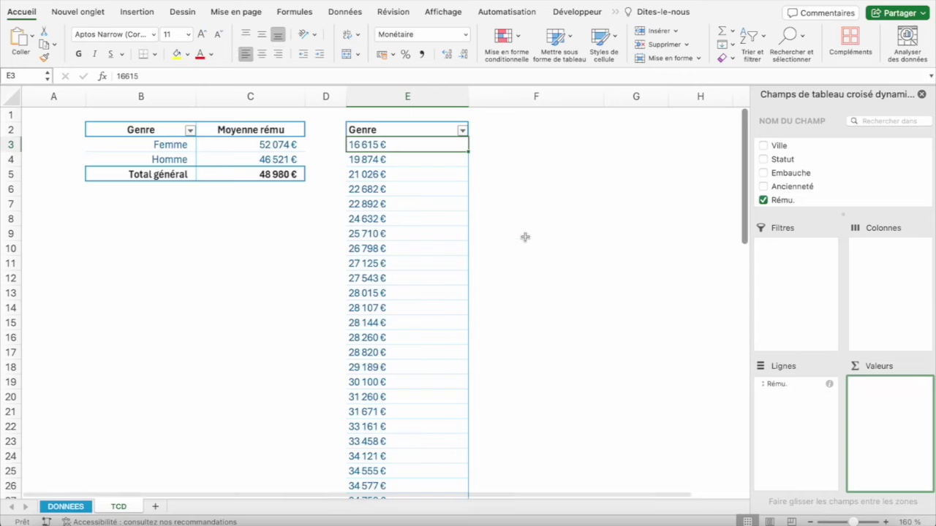
scroll(449, 241, "down", 3)
scroll(449, 241, "down", 15)
scroll(451, 239, "down", 8)
scroll(449, 240, "up", 8)
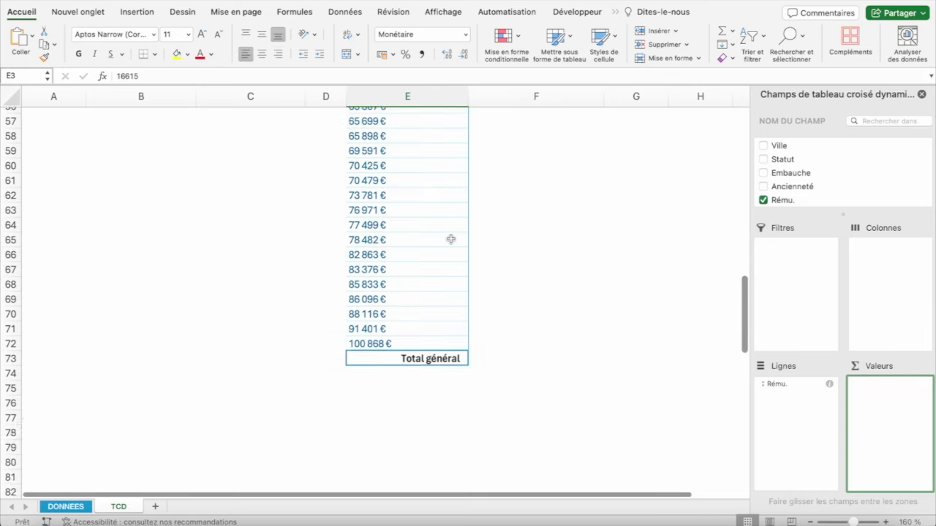
scroll(448, 240, "up", 15)
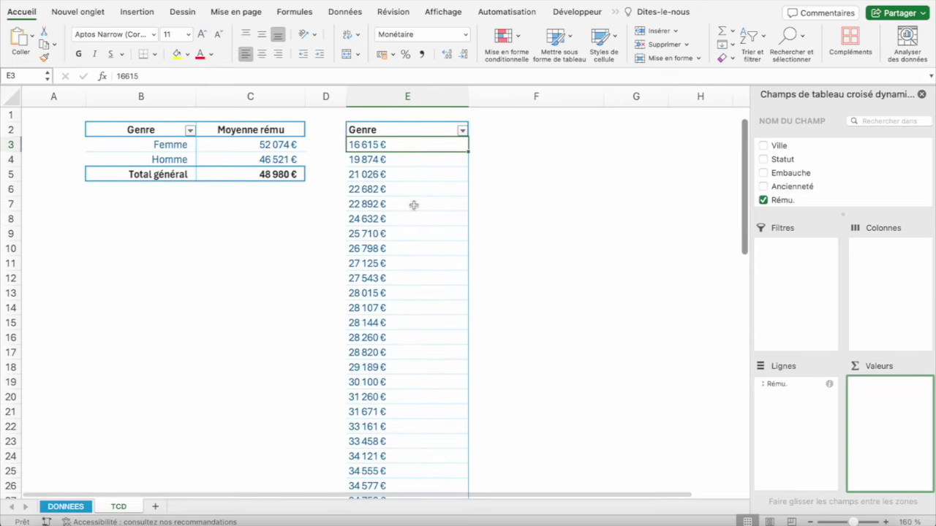
scroll(414, 205, "down", 10)
scroll(414, 205, "down", 5)
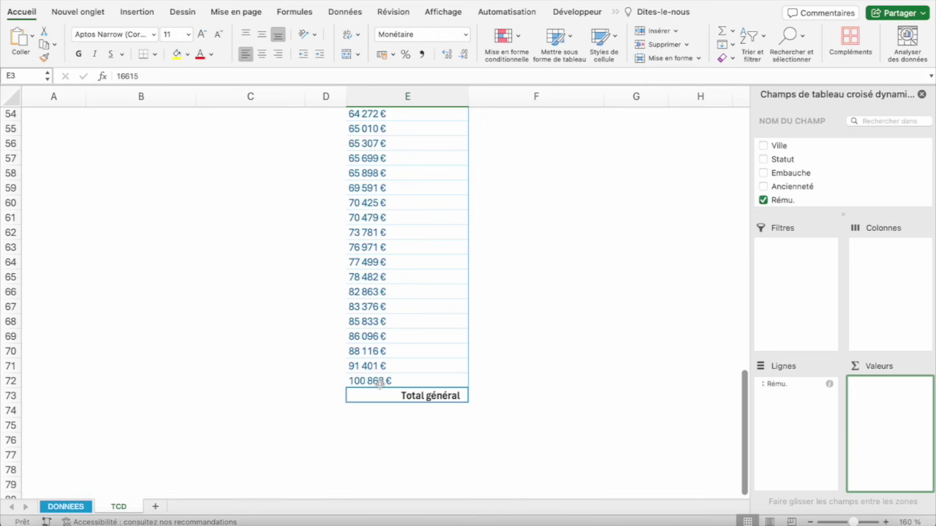
scroll(408, 268, "up", 2)
scroll(407, 269, "up", 5)
scroll(408, 268, "up", 5)
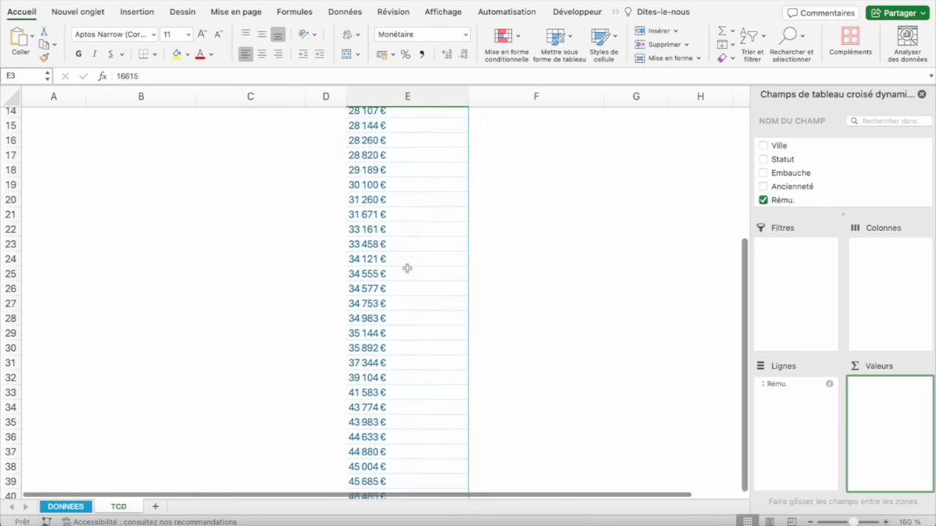
scroll(407, 268, "up", 3)
scroll(407, 268, "up", 1)
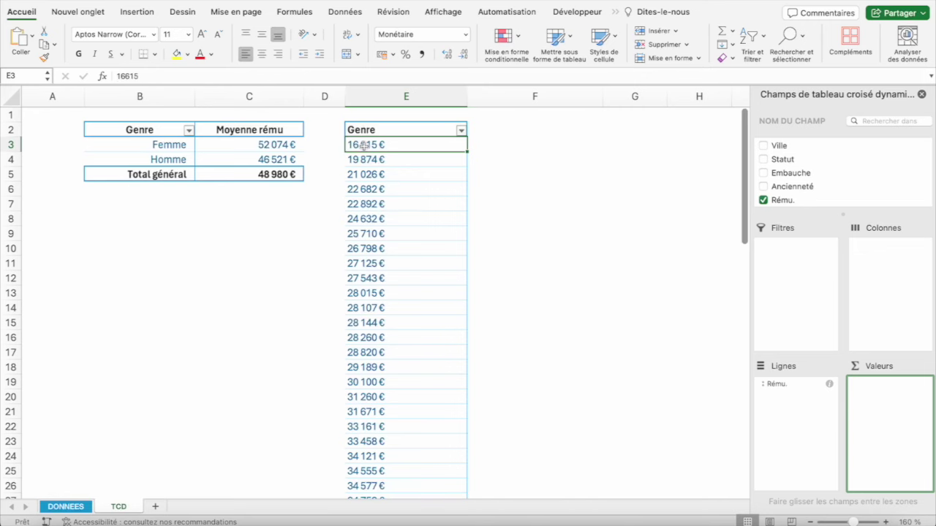
scroll(363, 145, "down", 4)
scroll(363, 145, "down", 5)
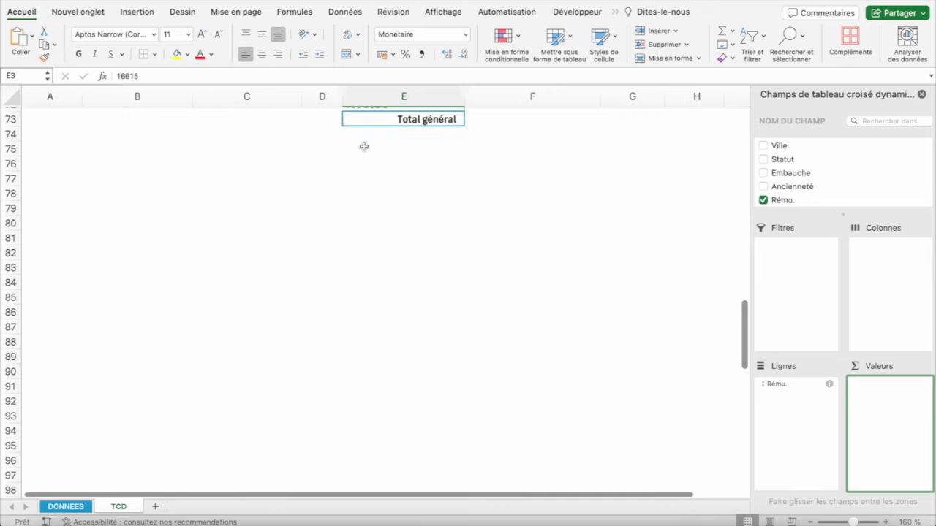
scroll(364, 146, "up", 1)
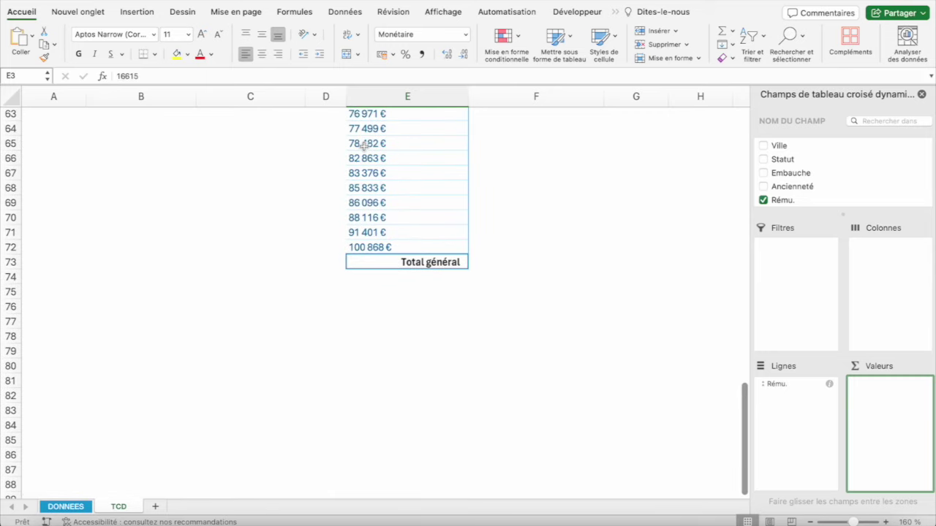
scroll(363, 146, "up", 7)
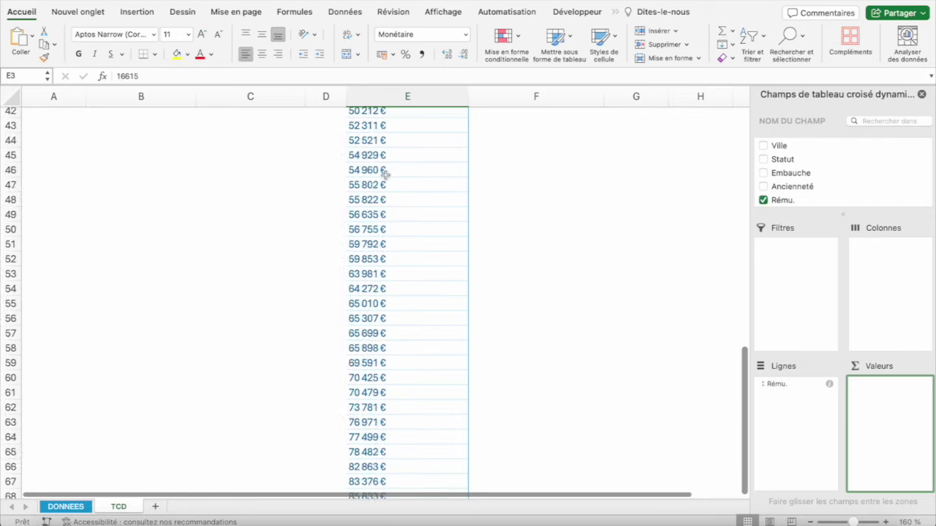
scroll(364, 145, "up", 14)
Group the Rému. salaries with start 20000, end 100000 and step 20000.
left_click(380, 159)
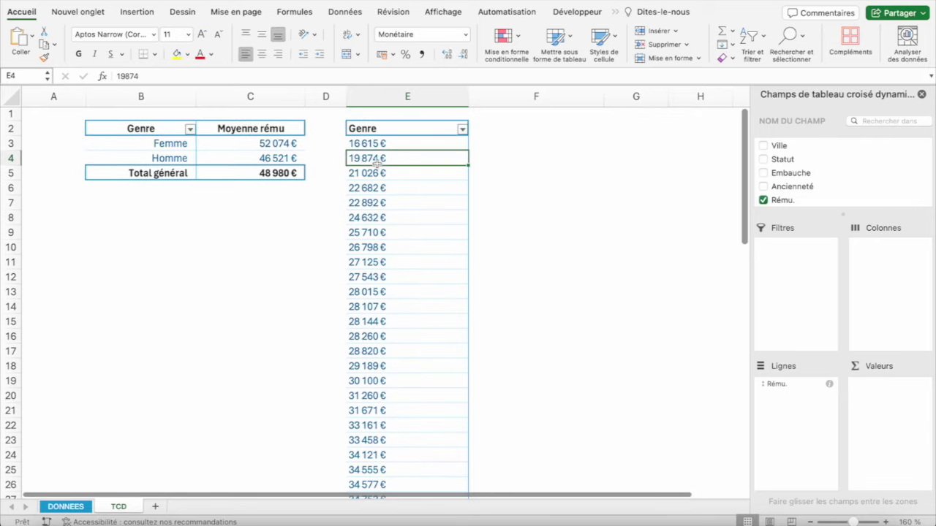
right_click(381, 159)
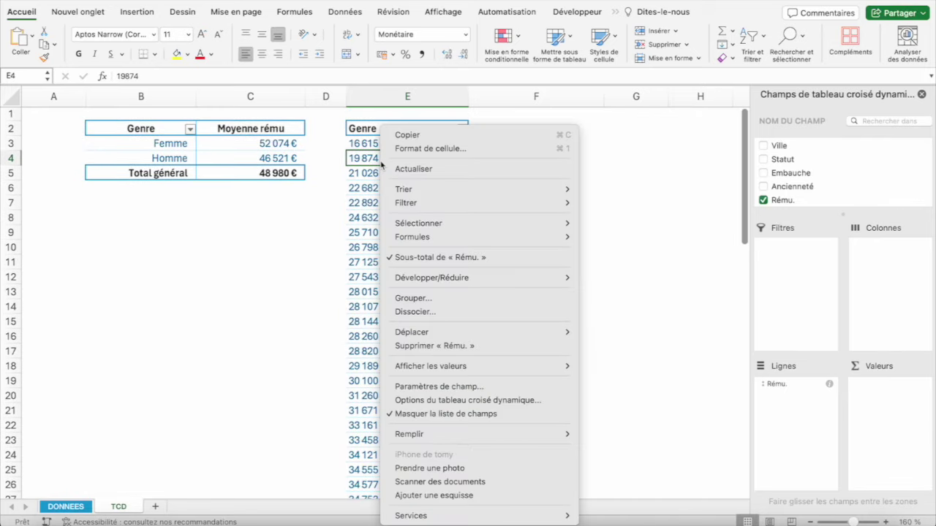
left_click(459, 298)
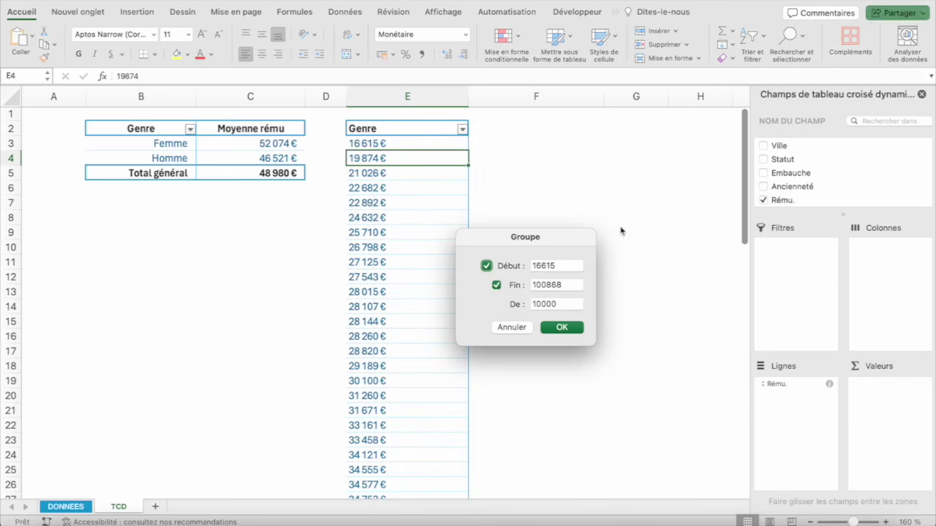
double_click(557, 265)
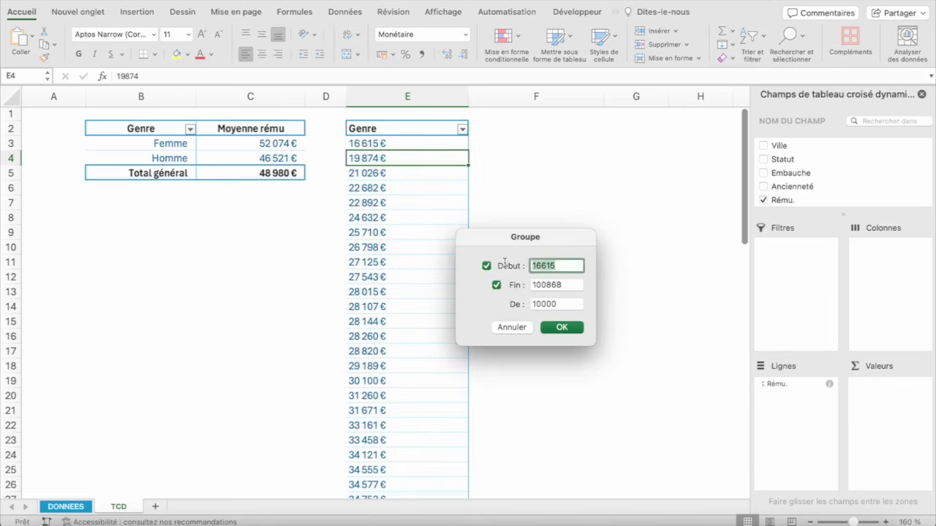
type("20000")
double_click(546, 284)
type("10")
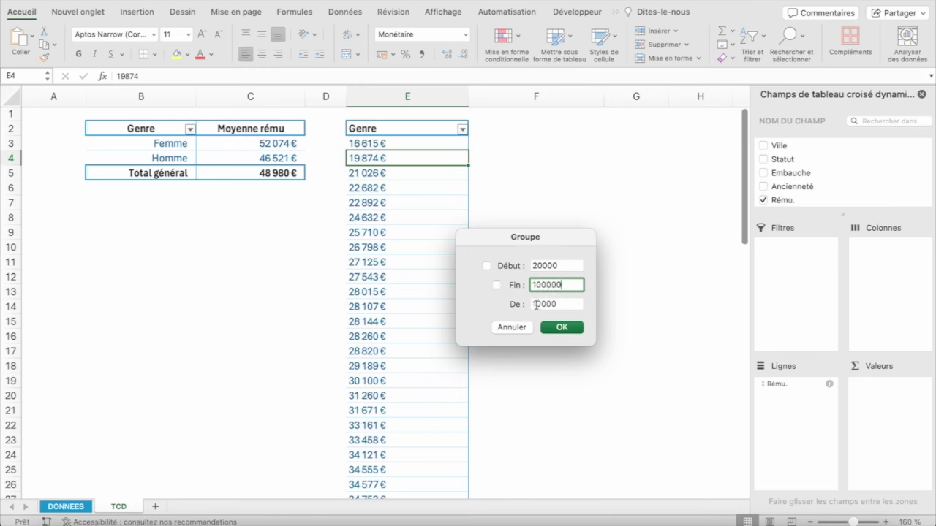
left_click_drag(537, 304, 532, 304)
type("2")
left_click(563, 327)
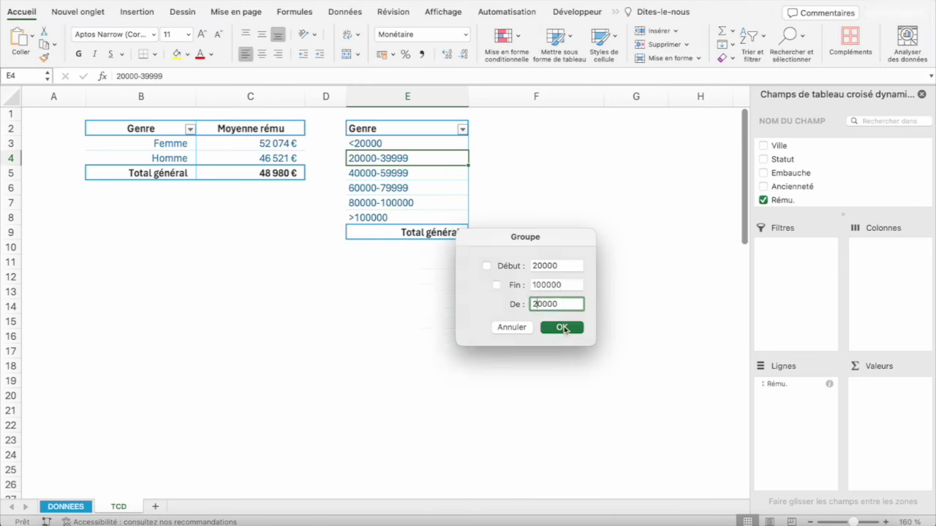
left_click(419, 144)
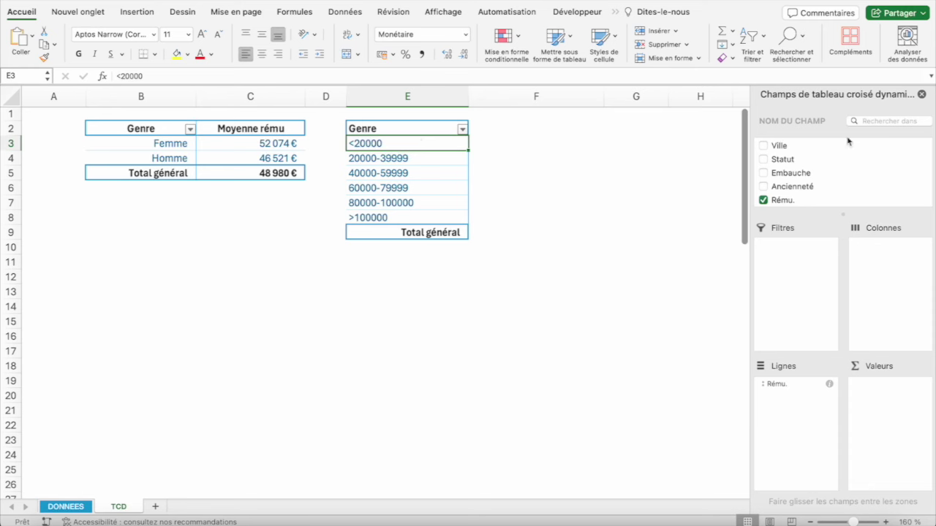
Add an employee count to the pivot and title the headers Effectifs and Rému.
scroll(791, 169, "up", 5)
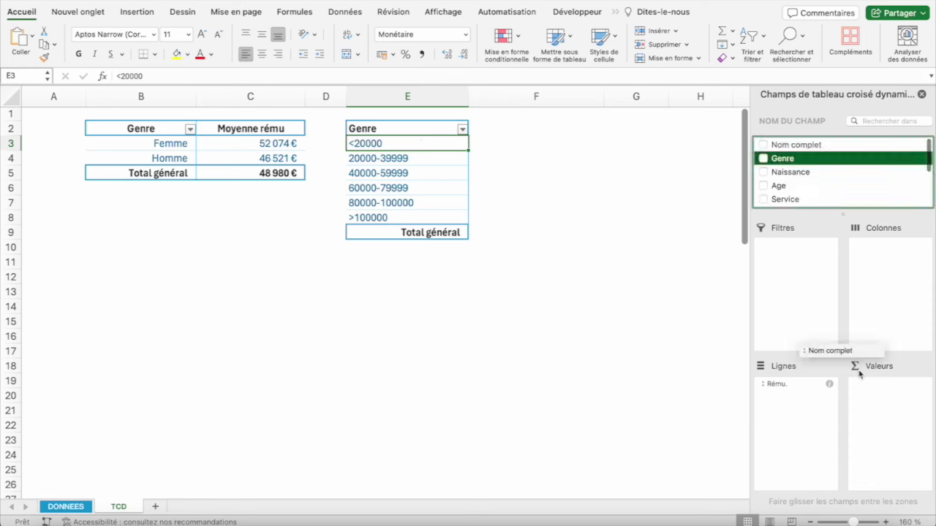
left_click_drag(789, 145, 870, 388)
left_click(541, 128)
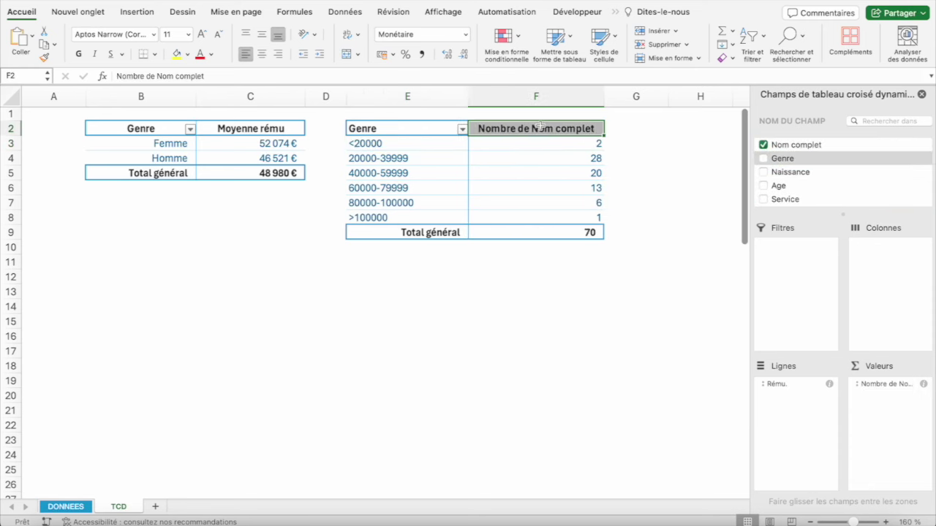
type("Effectif")
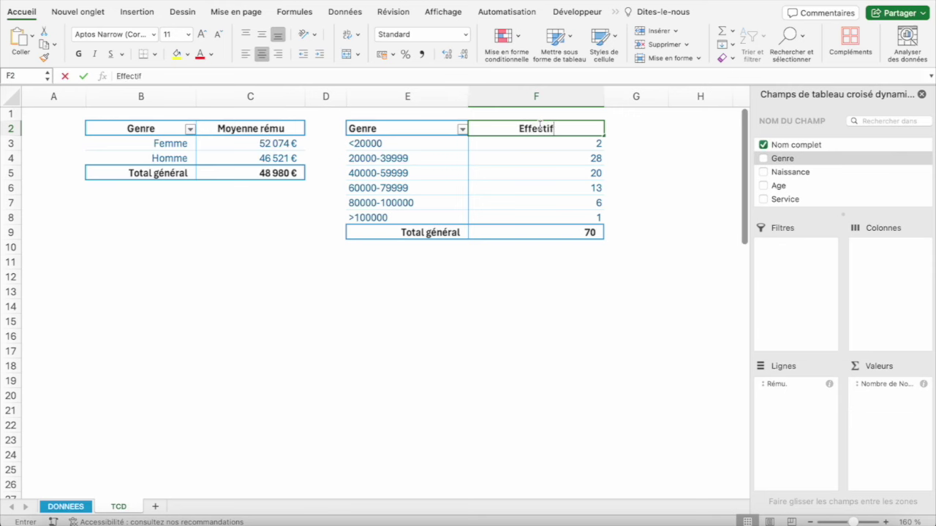
type("s")
key("Left")
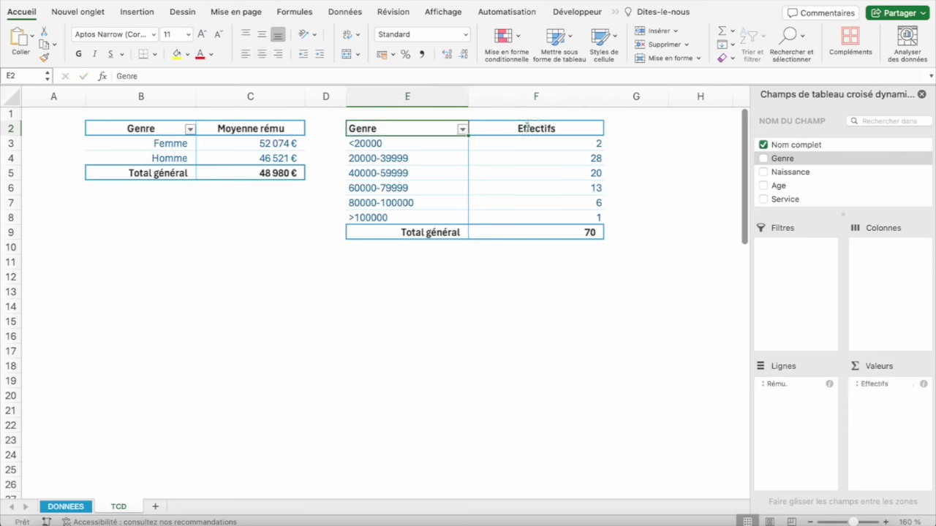
type("R")
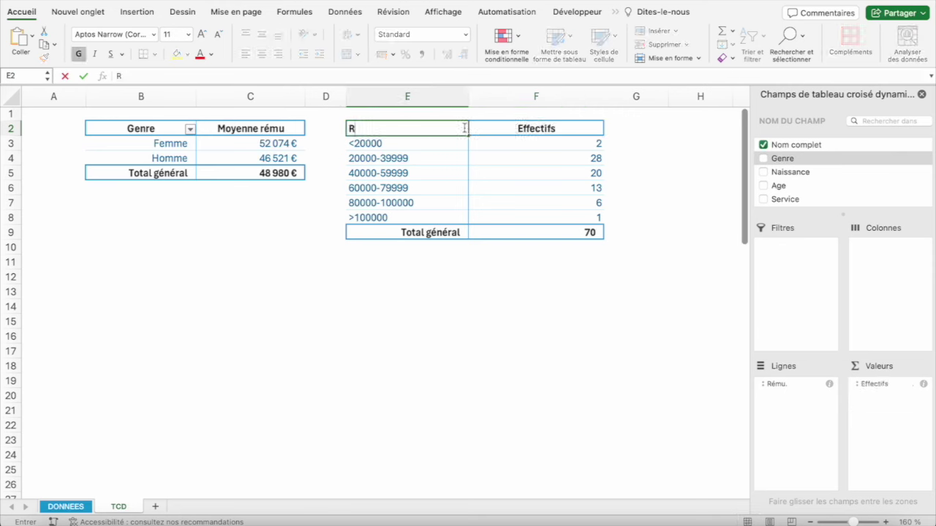
type("ému")
key("Return")
Right-align the salary band labels without indent and centre the Rému and Effectifs headers.
left_click_drag(403, 132, 402, 217)
left_click(280, 53)
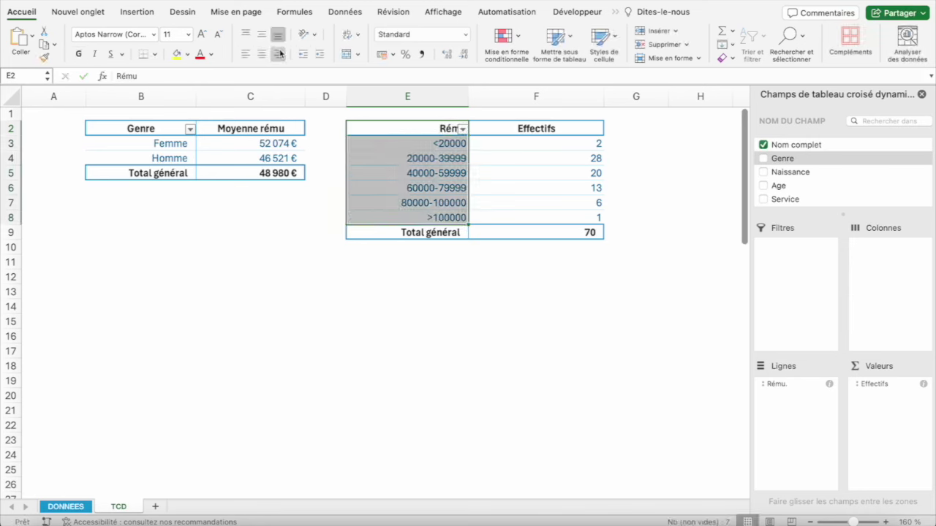
left_click(319, 53)
left_click_drag(538, 129, 539, 218)
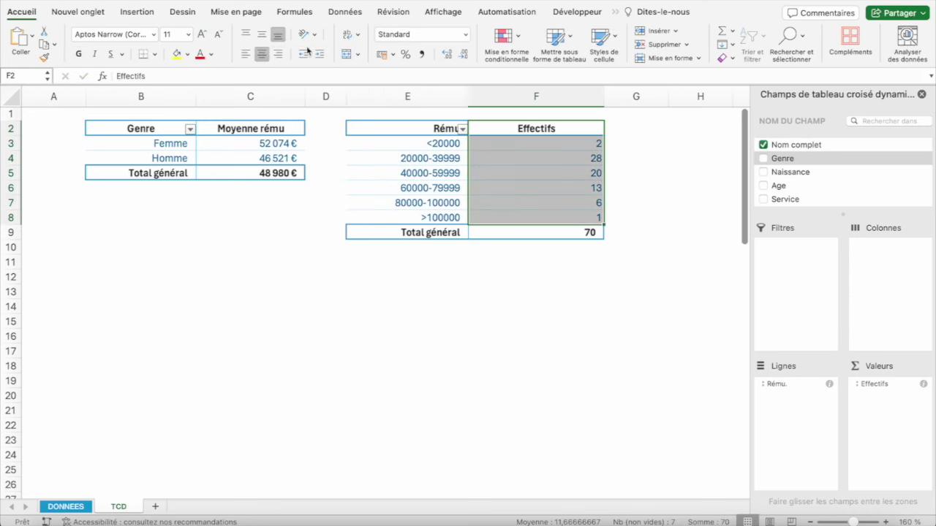
left_click_drag(405, 129, 484, 132)
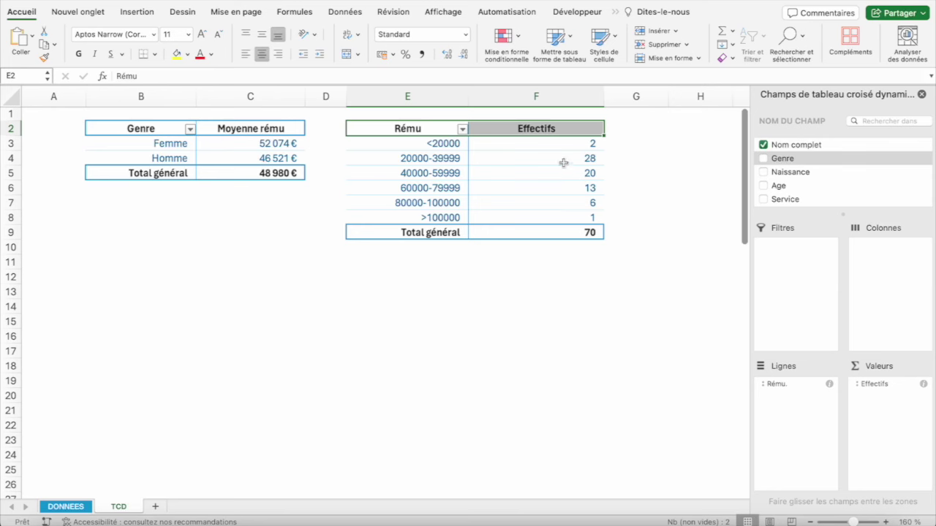
left_click_drag(531, 158, 531, 173)
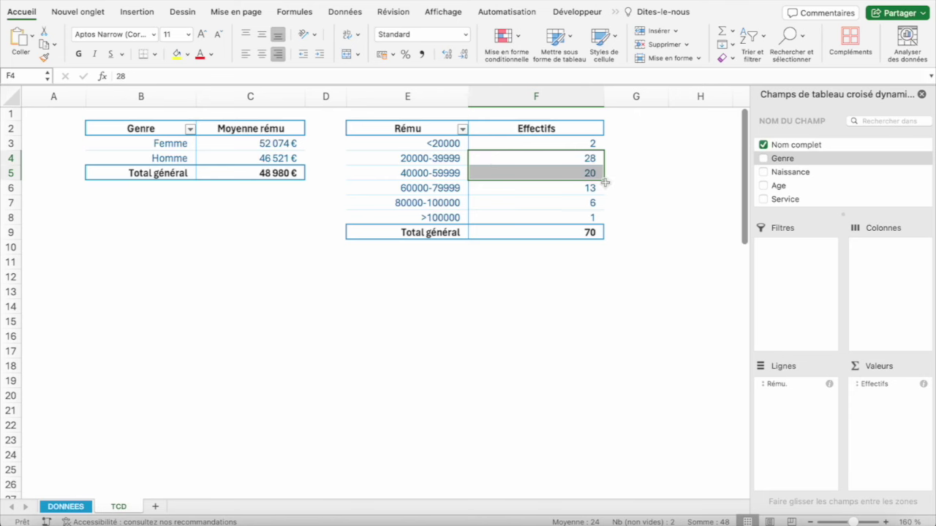
Add Genre under Rému in the rows, then move it to Colonnes for Femme/Homme counts.
left_click(785, 160)
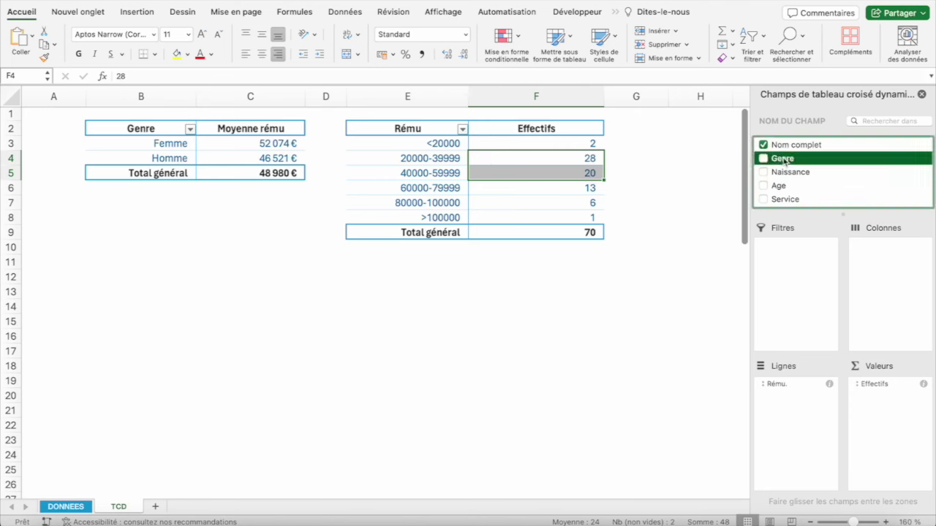
left_click_drag(785, 160, 799, 383)
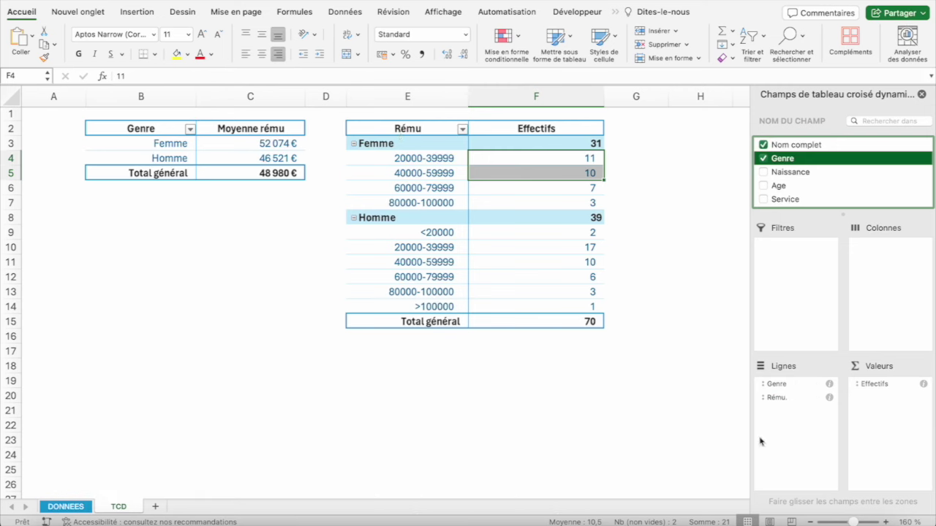
left_click_drag(778, 388, 777, 411)
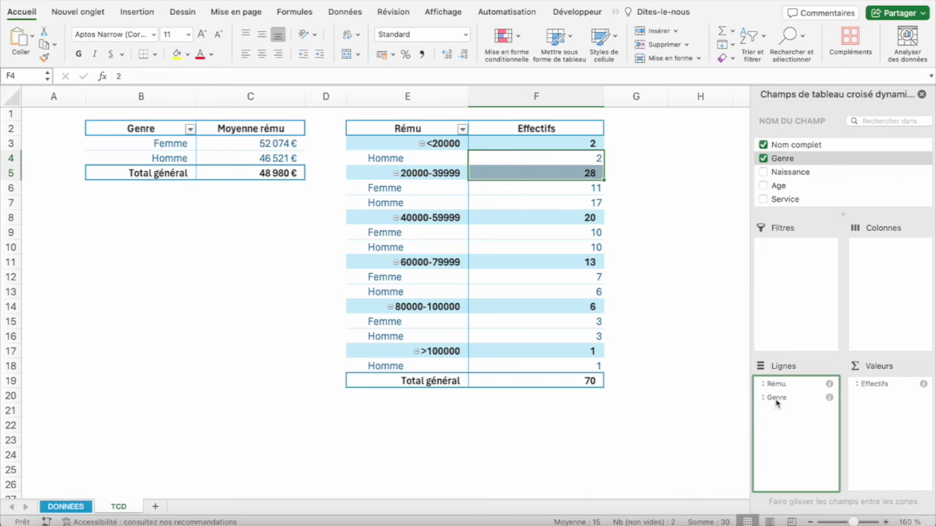
left_click_drag(777, 399, 887, 296)
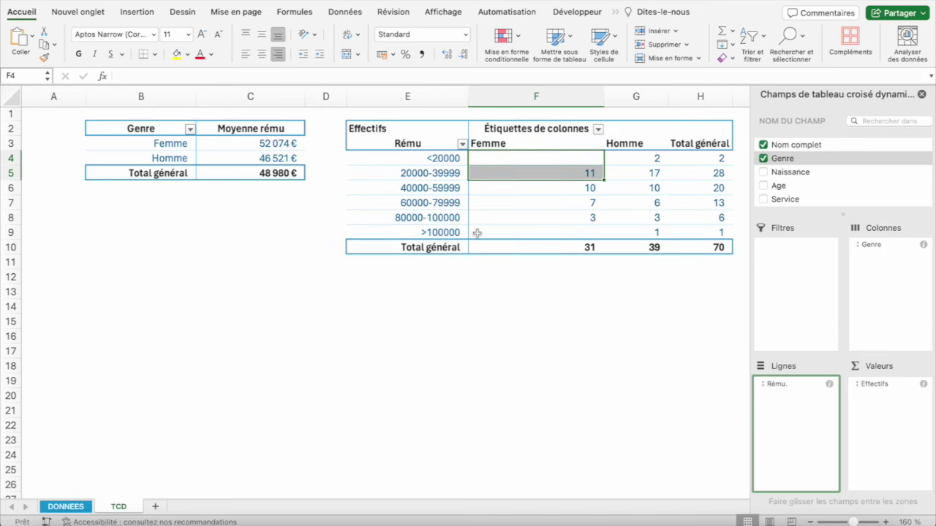
left_click(519, 162)
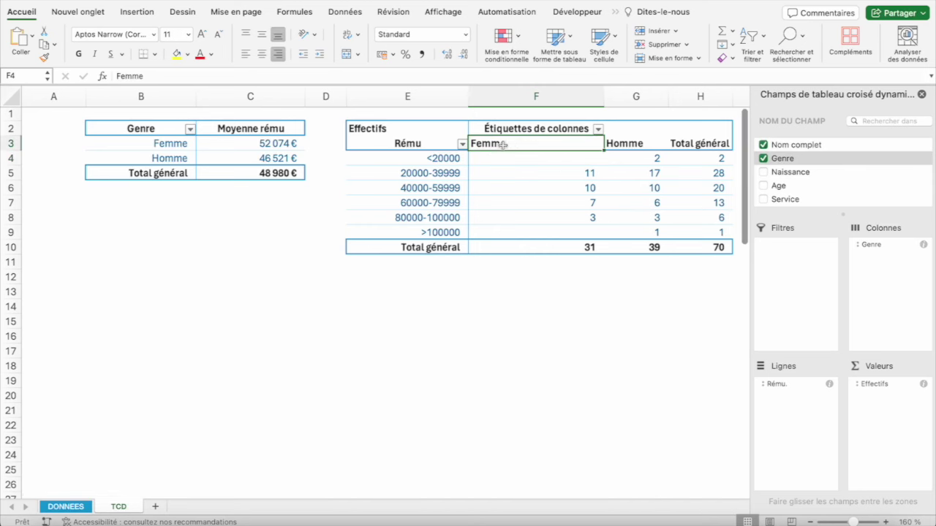
Centre the Femme and Homme headers in F3:G3 and the Total général header in H3.
left_click_drag(488, 144, 615, 144)
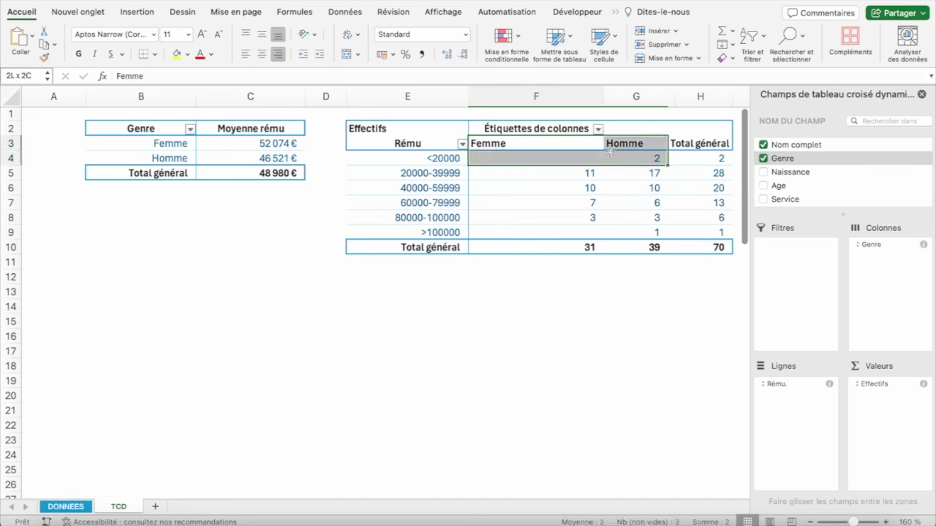
left_click(261, 54)
left_click(718, 139)
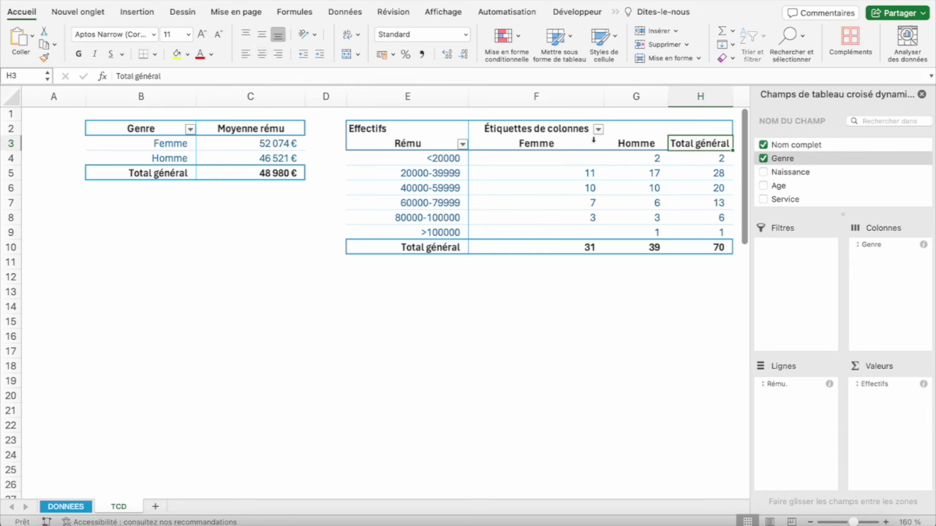
left_click(261, 56)
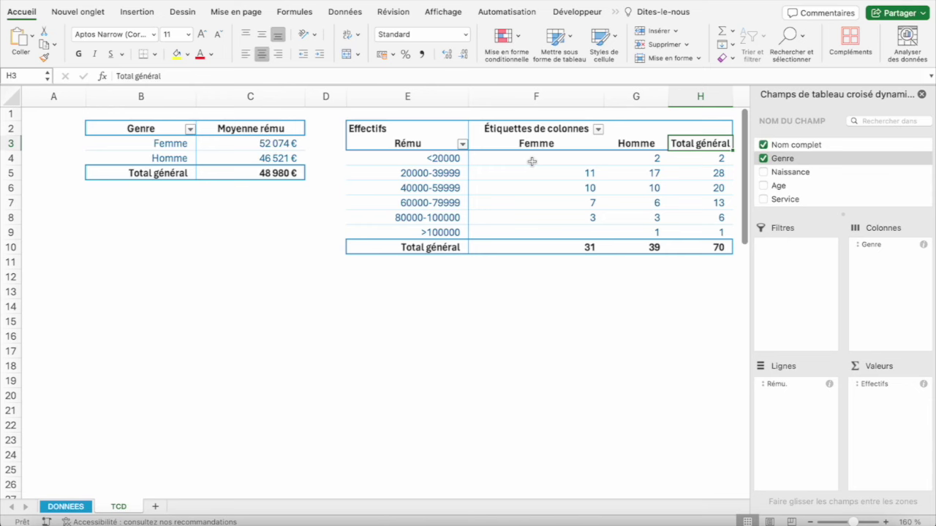
left_click(433, 154)
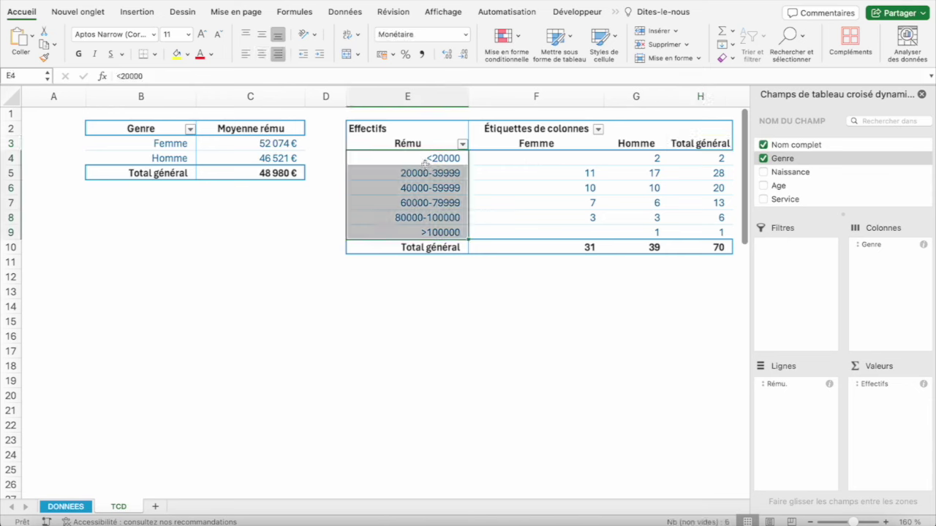
right_click(429, 155)
left_click(485, 298)
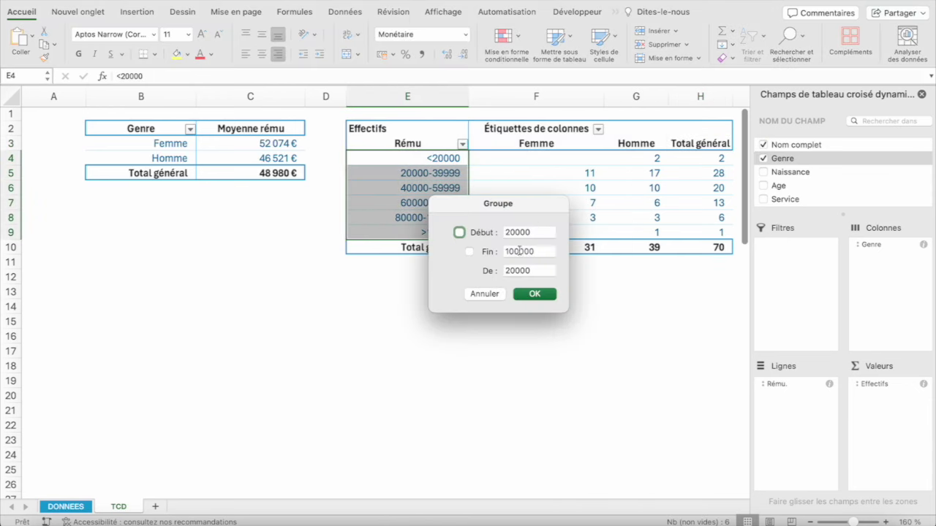
double_click(515, 270)
type("10000")
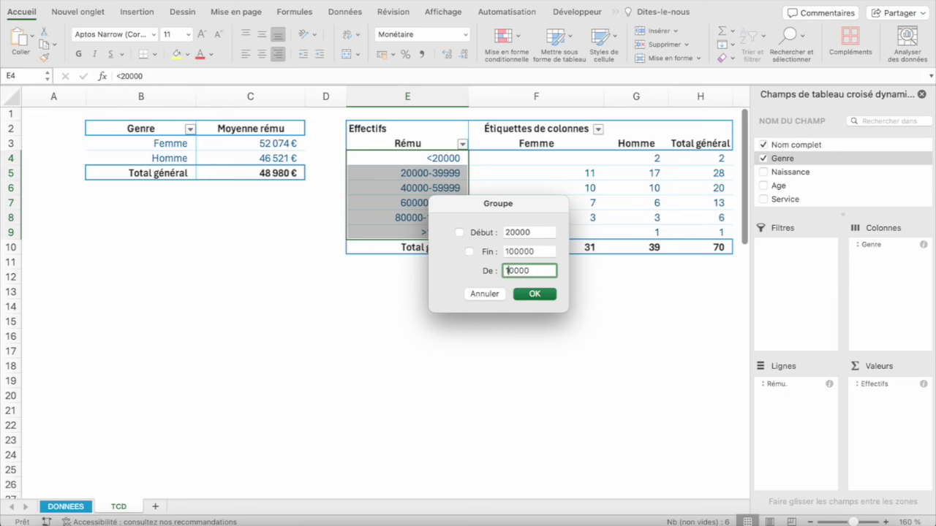
key("Return")
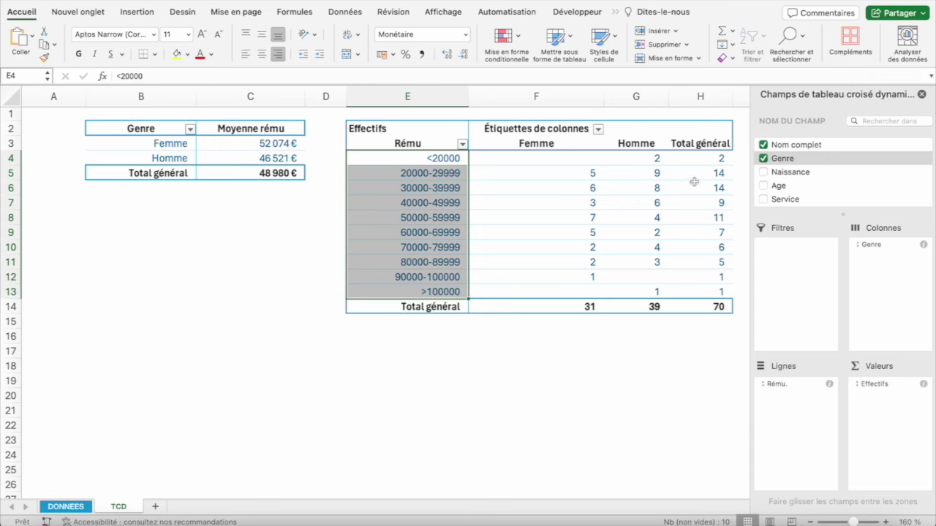
right_click(423, 199)
left_click(473, 298)
double_click(522, 305)
type("20000")
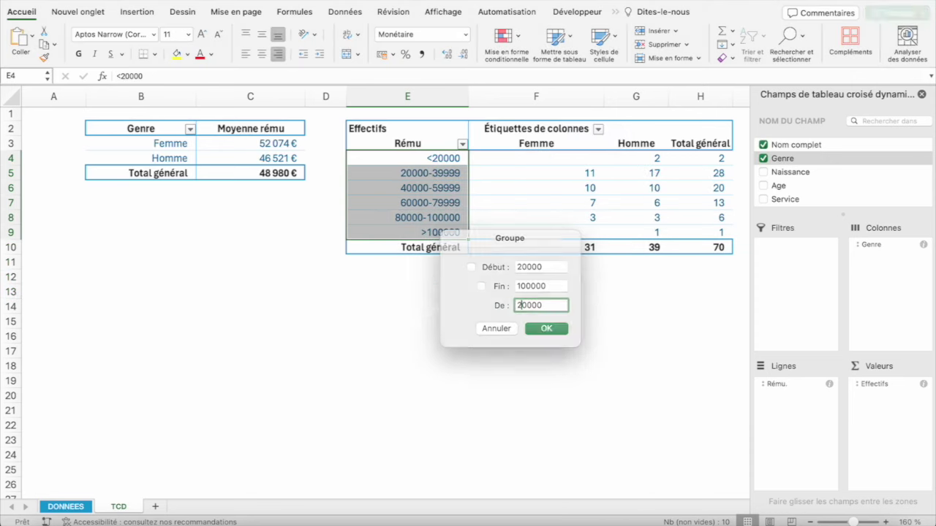
key("Return")
left_click(578, 158)
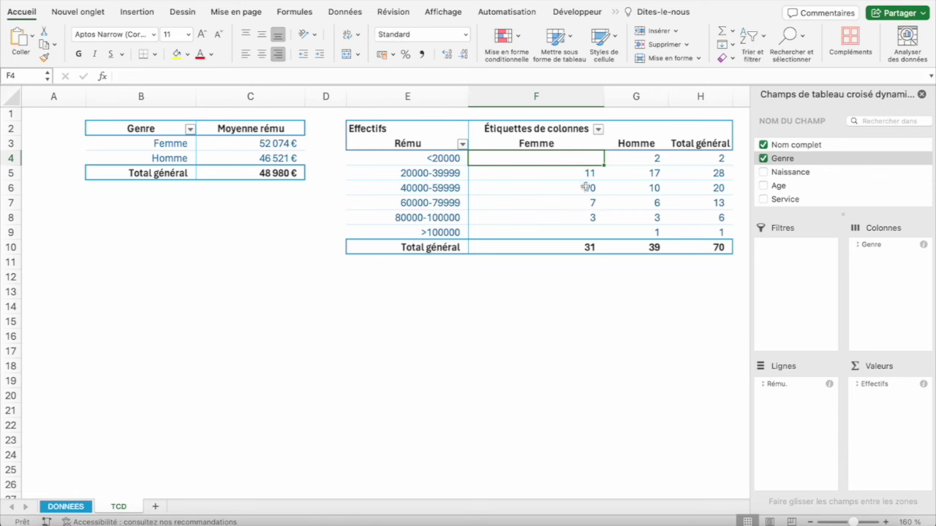
left_click(587, 187)
left_click_drag(587, 187, 639, 214)
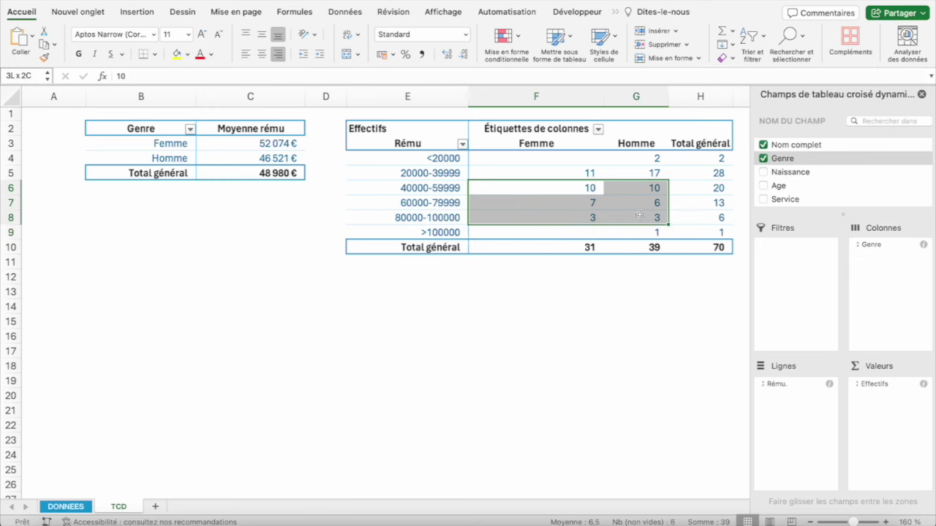
left_click(655, 230)
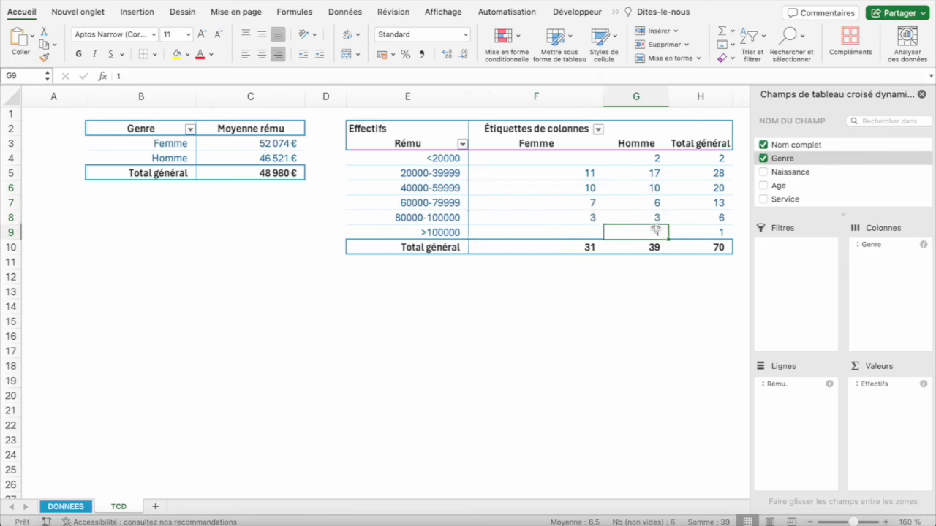
left_click_drag(589, 188, 644, 218)
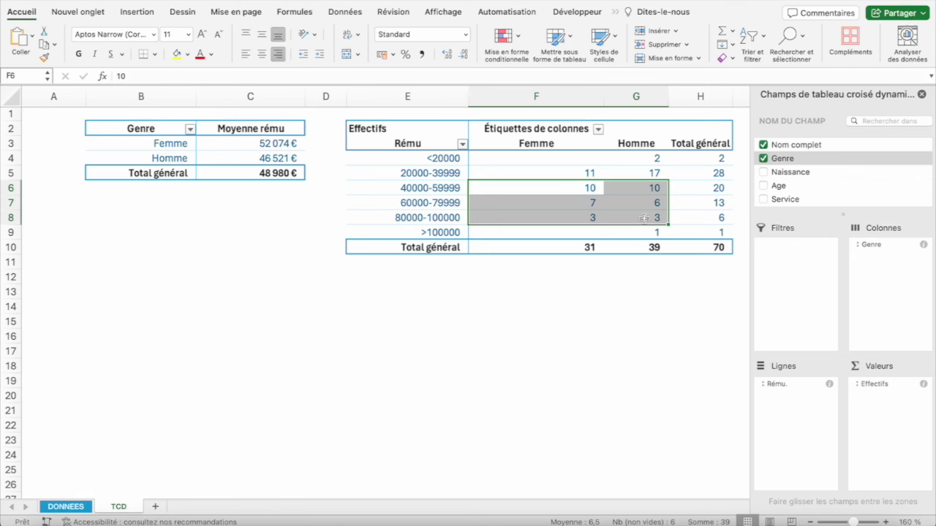
left_click_drag(589, 174, 642, 159)
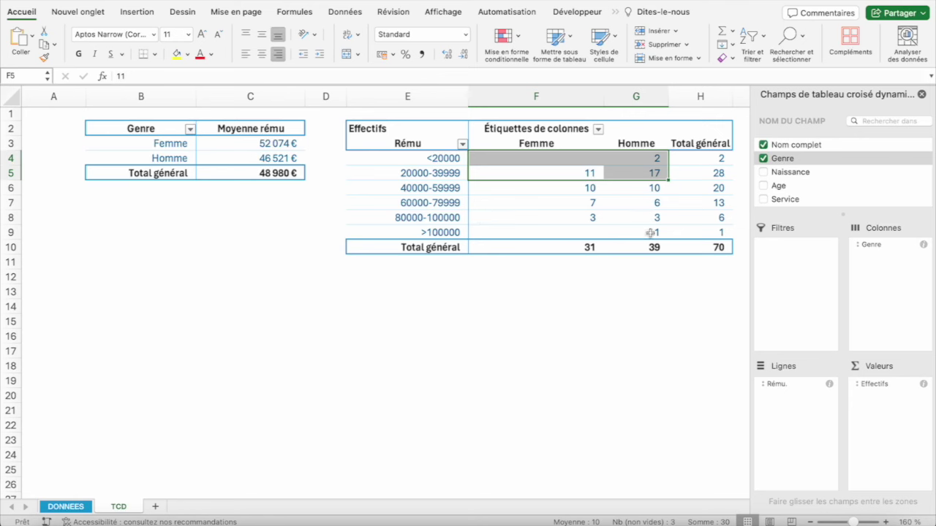
left_click(696, 163)
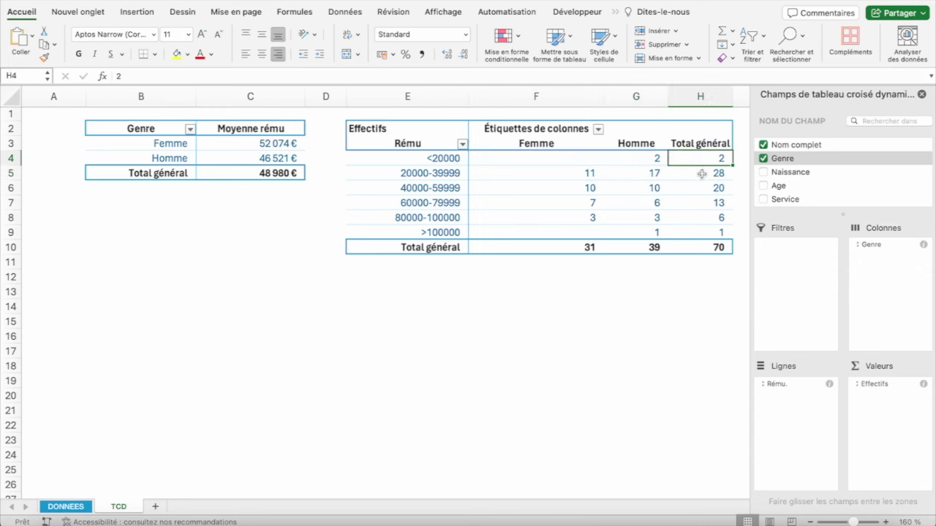
left_click(701, 174)
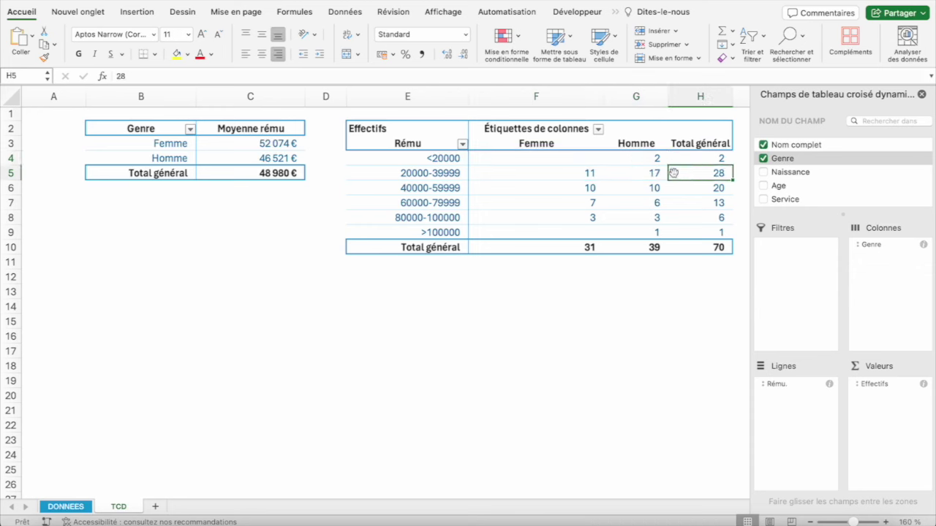
left_click(708, 203)
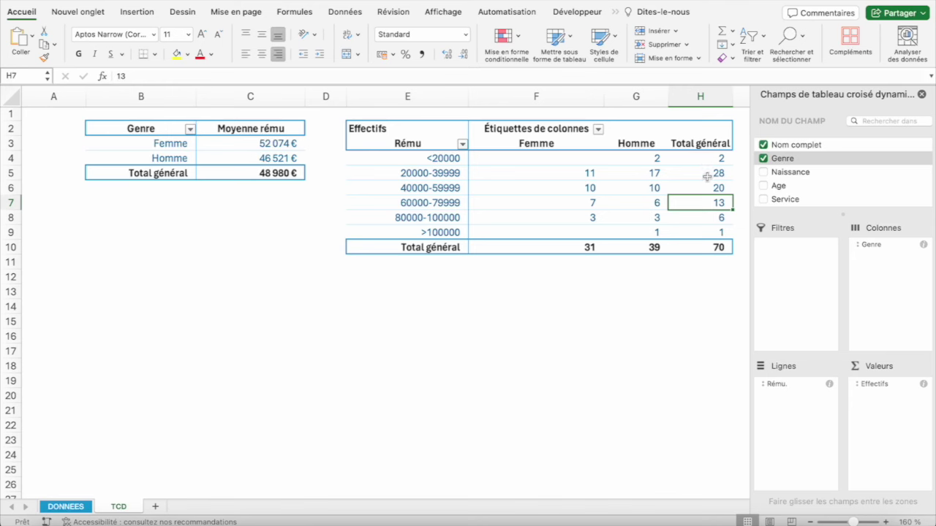
left_click(708, 173)
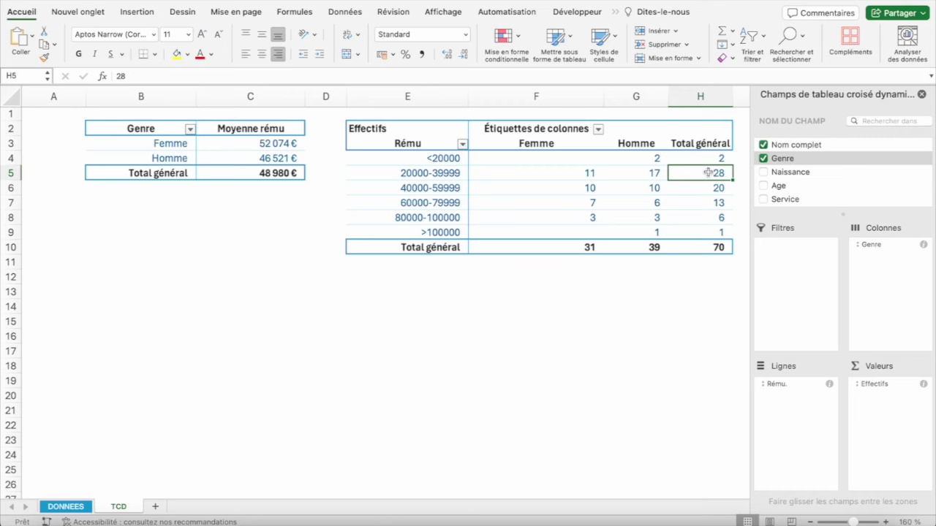
Drill into the 28 total to list its records and select the Rému. salary column.
double_click(707, 173)
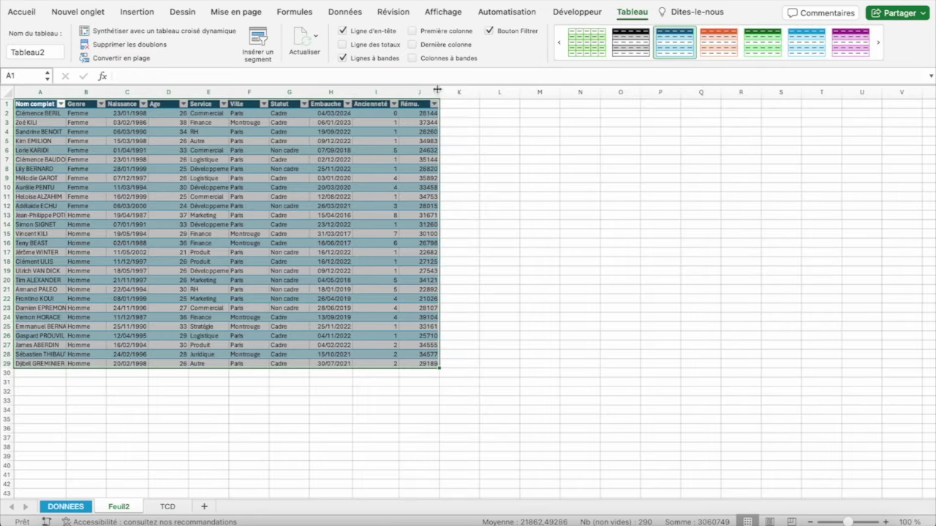
left_click(415, 114)
key("ctrl+shift+Down")
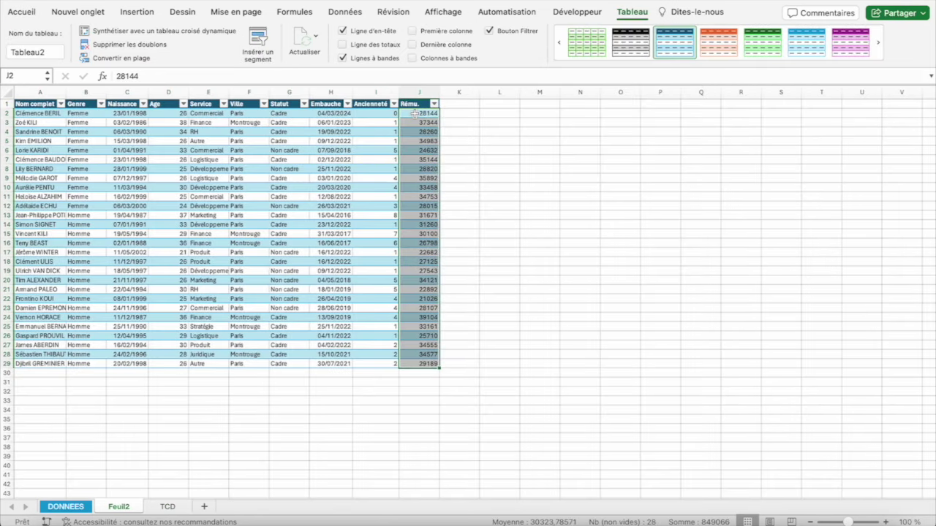
Format the salaries as Monétaire euros with no decimals and zoom to 130 %.
left_click(22, 12)
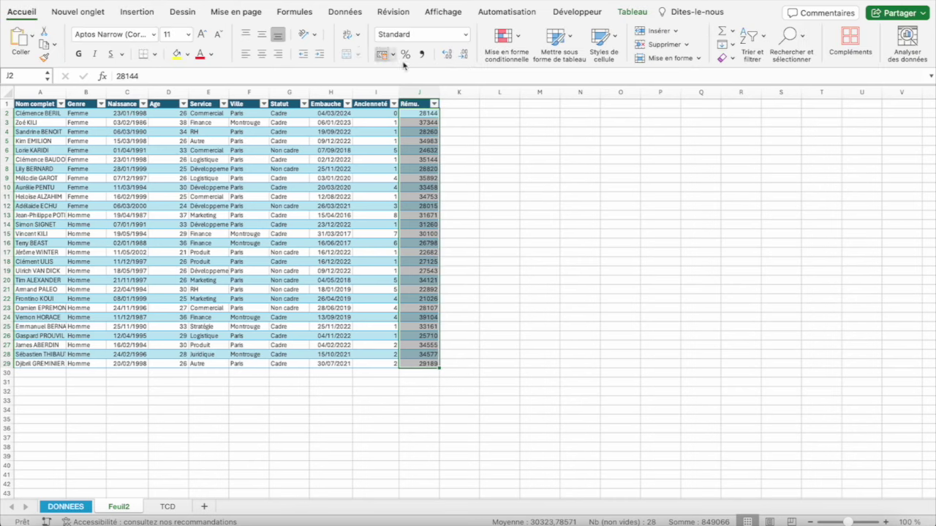
left_click(465, 34)
left_click(432, 100)
left_click(464, 54)
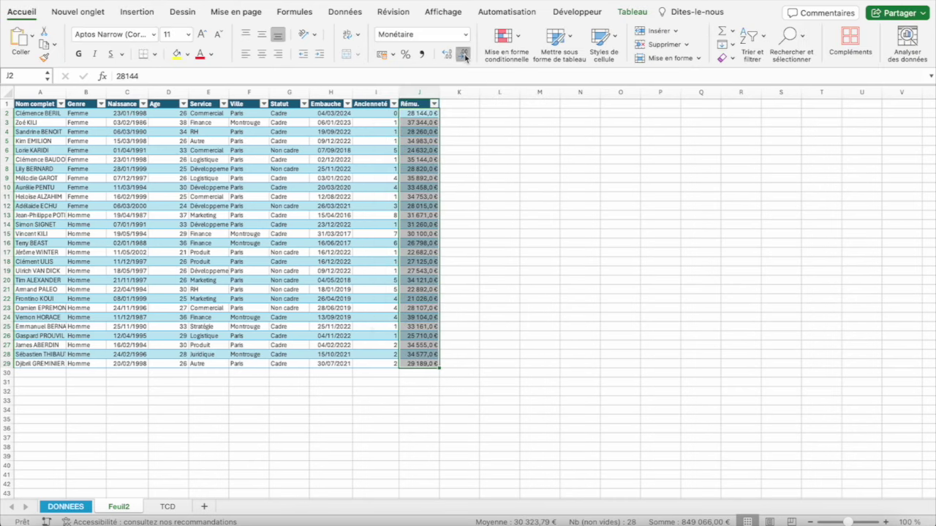
left_click(464, 54)
left_click(886, 517)
left_click(886, 516)
left_click(887, 516)
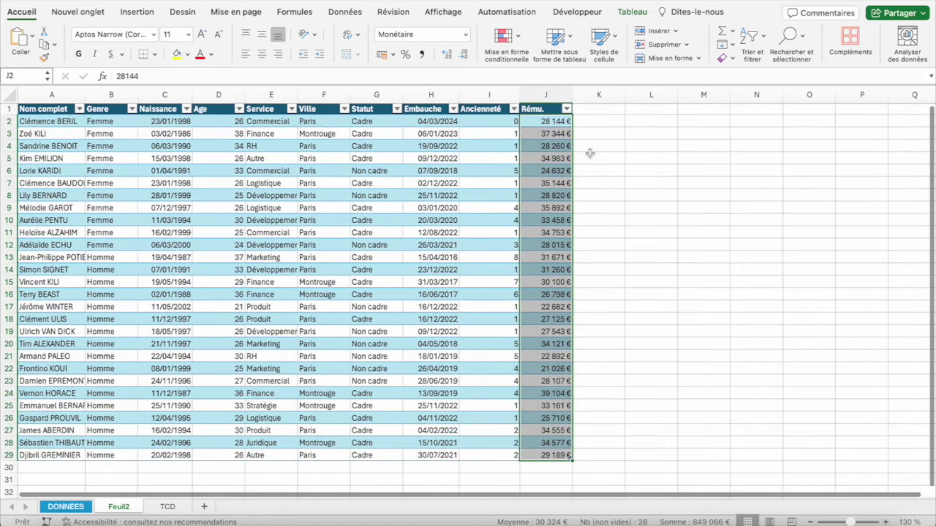
Apply solid blue data bars to the Rému. salaries.
left_click(515, 55)
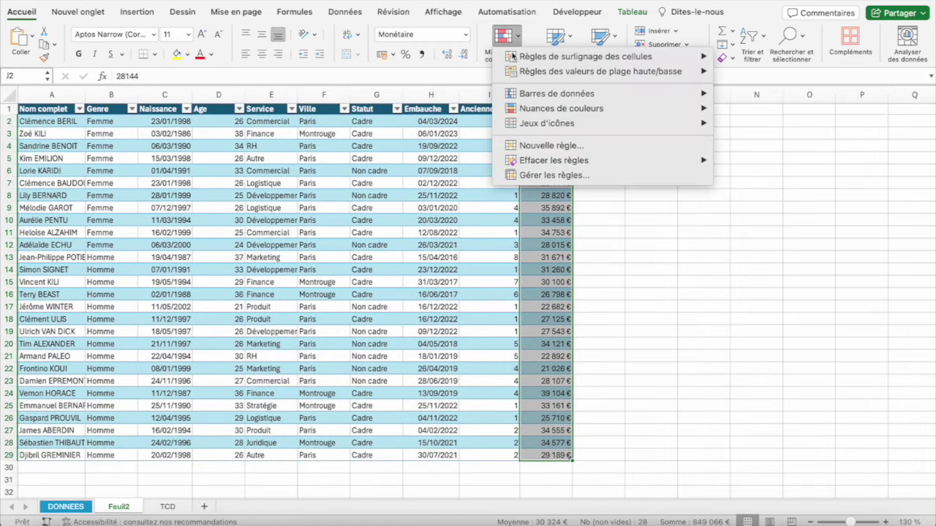
mouse_move(576, 101)
left_click(754, 209)
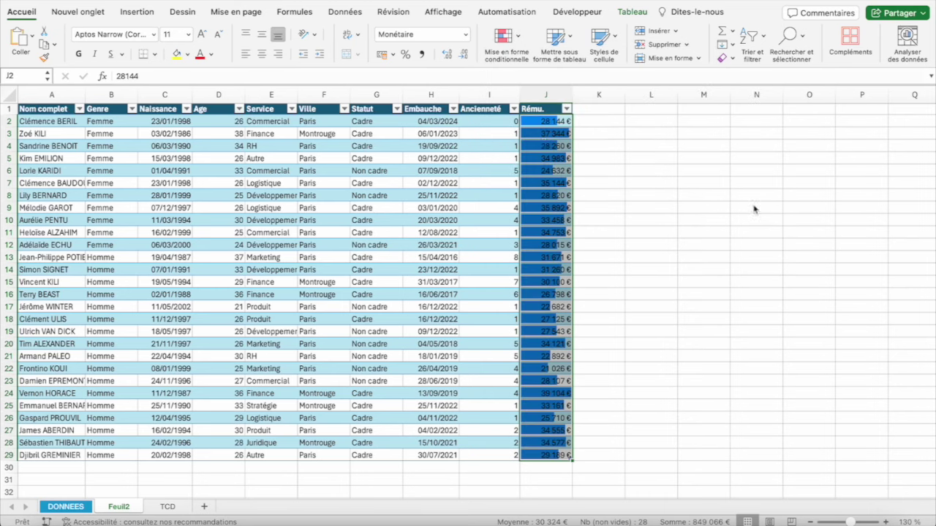
right_click(554, 126)
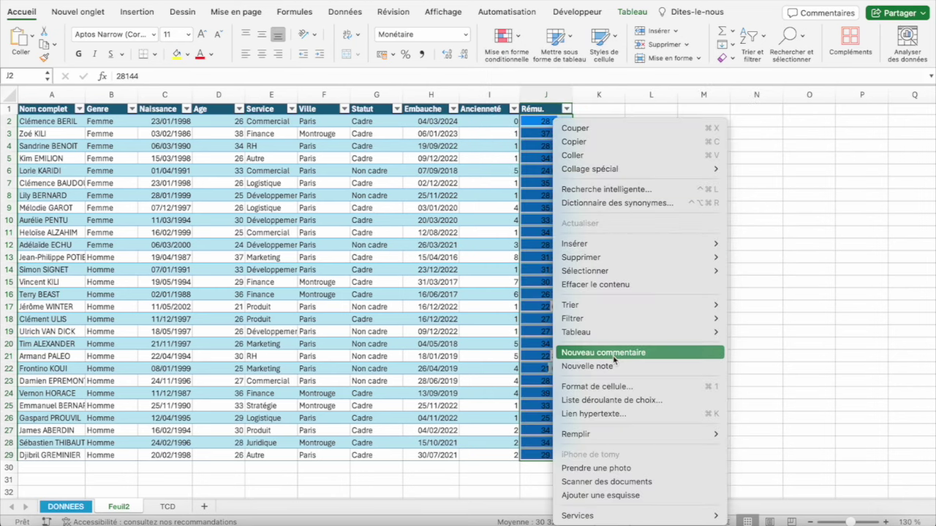
Edit the data bar rule to fixed numbers: minimum 20000, maximum 40000.
left_click(506, 46)
left_click(534, 173)
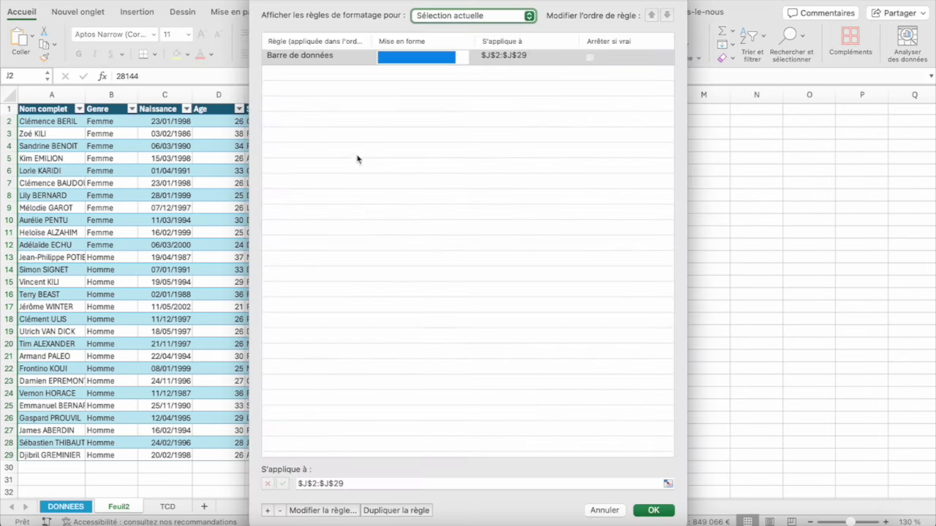
left_click(330, 511)
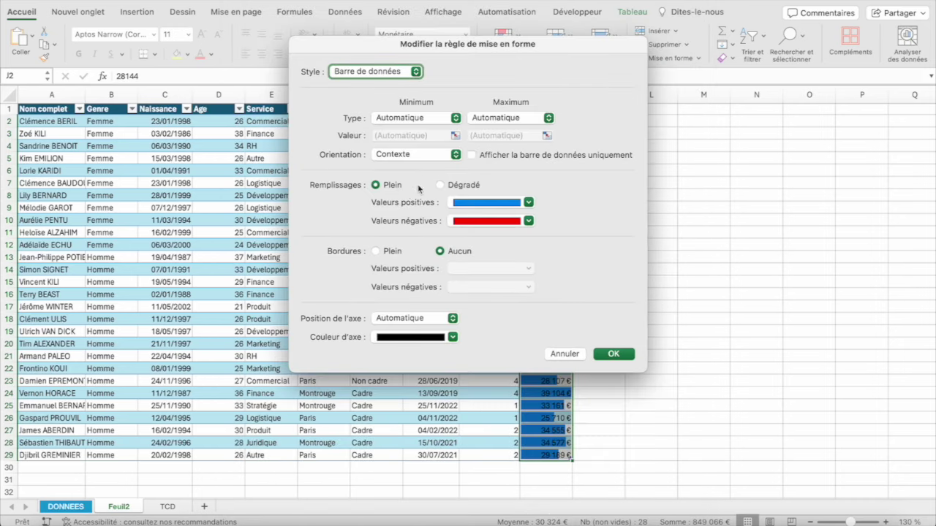
left_click(404, 117)
left_click(399, 69)
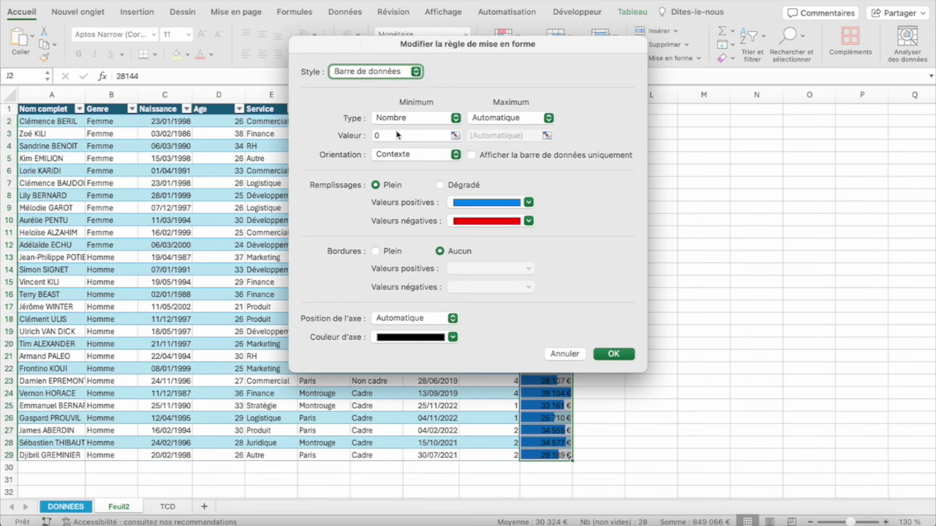
left_click(391, 136)
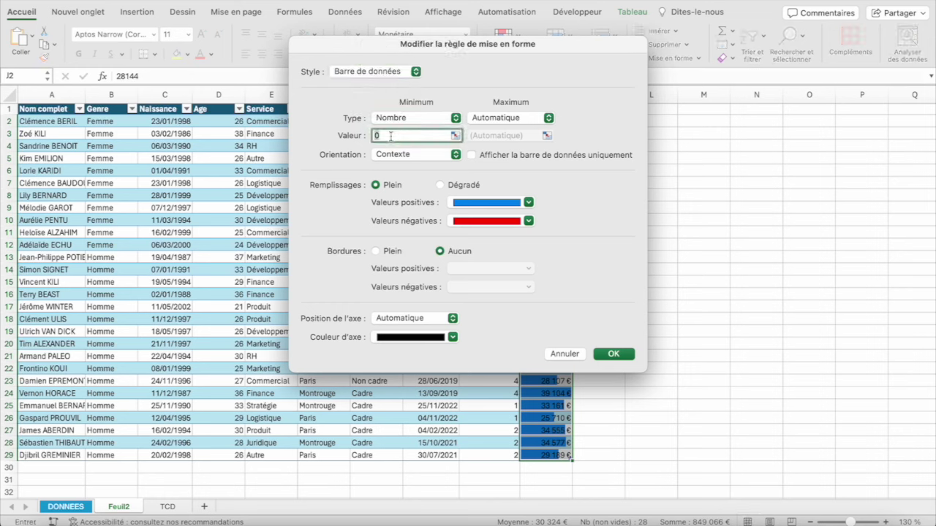
type("20000")
left_click(516, 119)
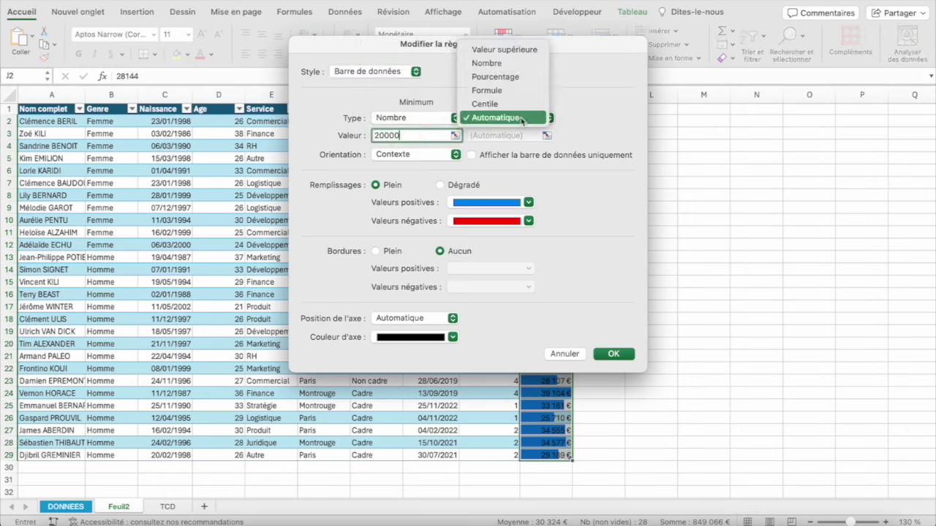
left_click(512, 63)
left_click(489, 136)
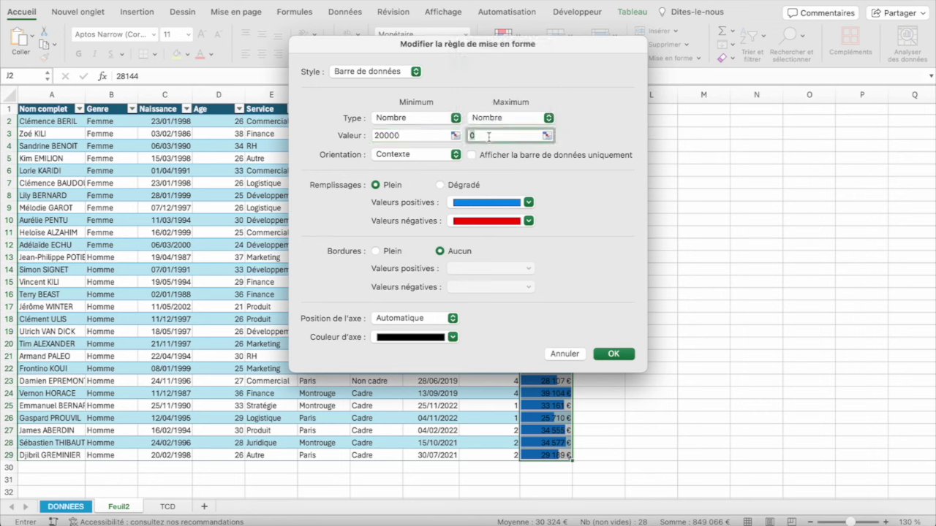
type("40000")
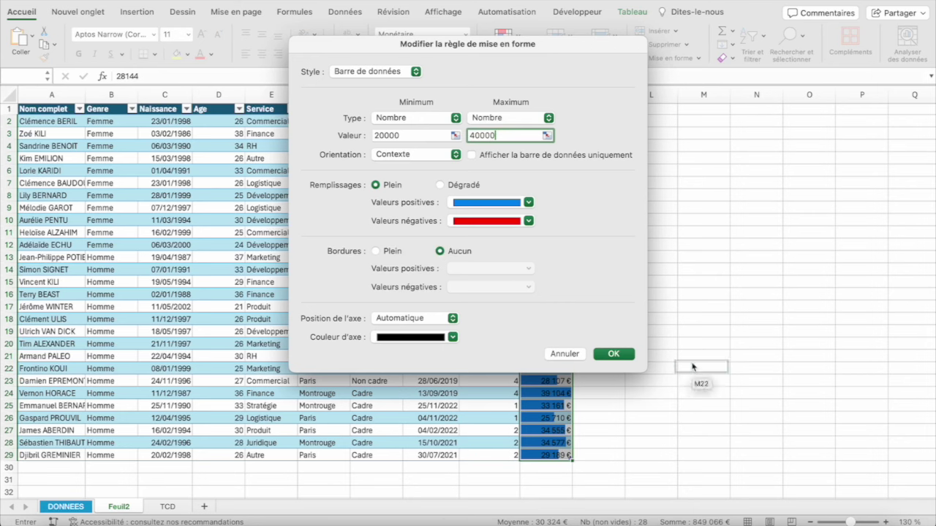
left_click(609, 354)
left_click(637, 501)
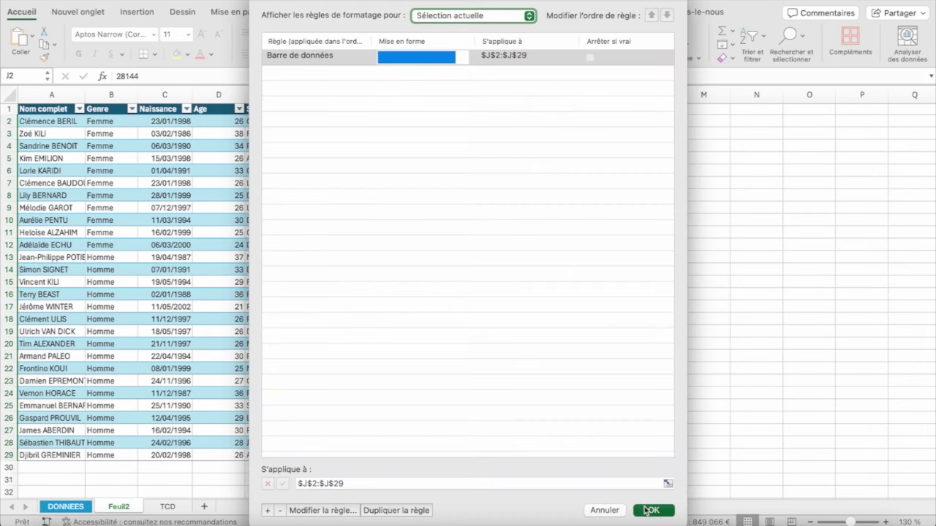
left_click(651, 146)
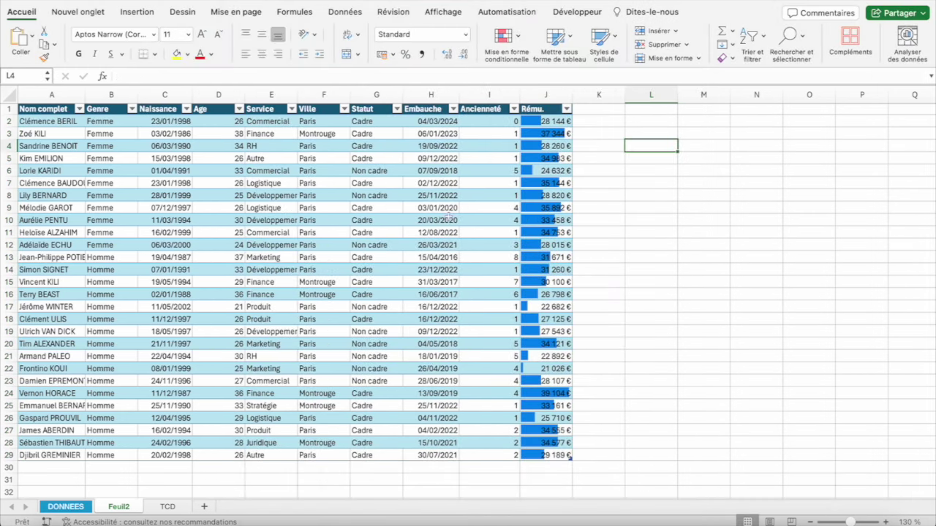
Filter the Genre column to Femme only, unchecking Homme.
left_click(131, 109)
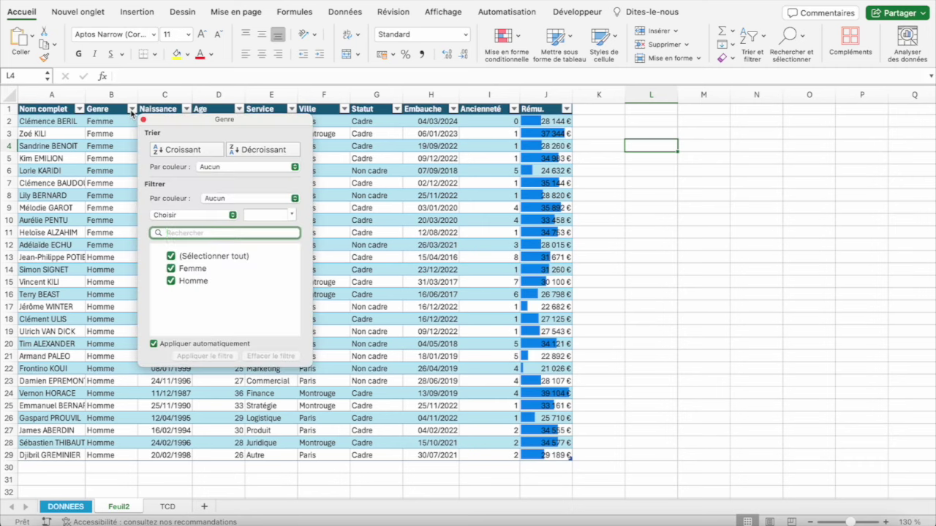
left_click(171, 256)
left_click(171, 281)
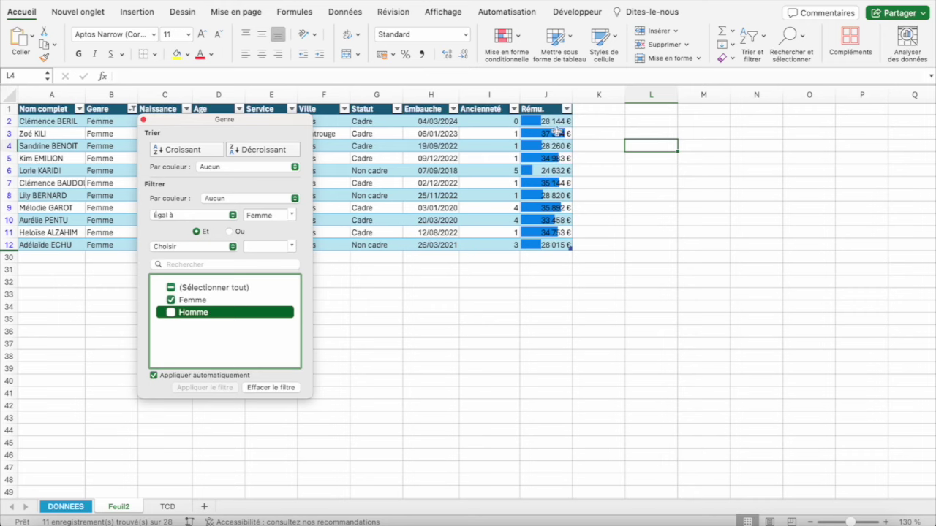
left_click(144, 121)
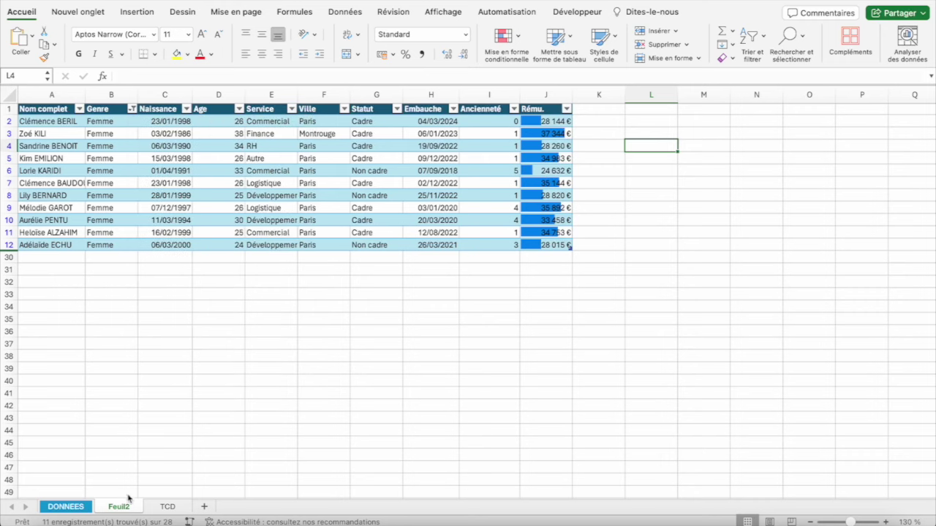
Return to the TCD sheet showing the 31-women, 39-men salary-band crosstab.
left_click(168, 506)
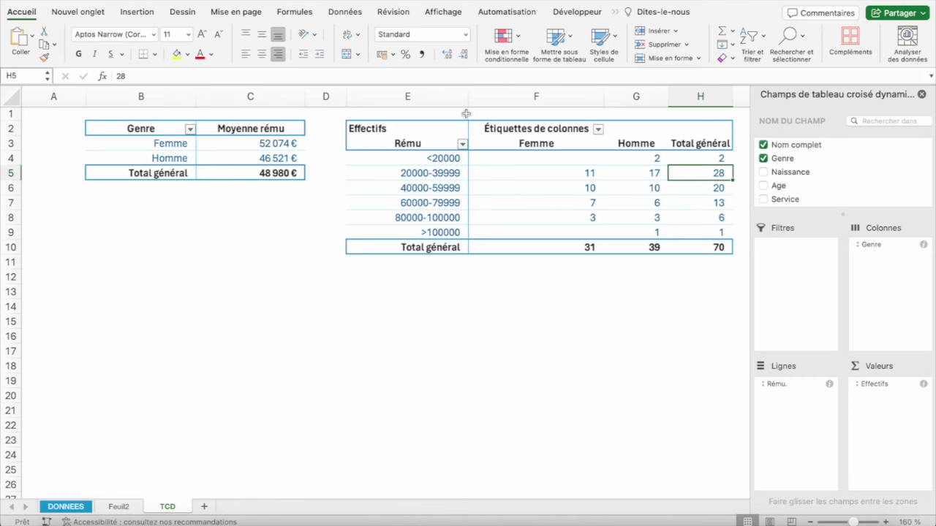
left_click(430, 159)
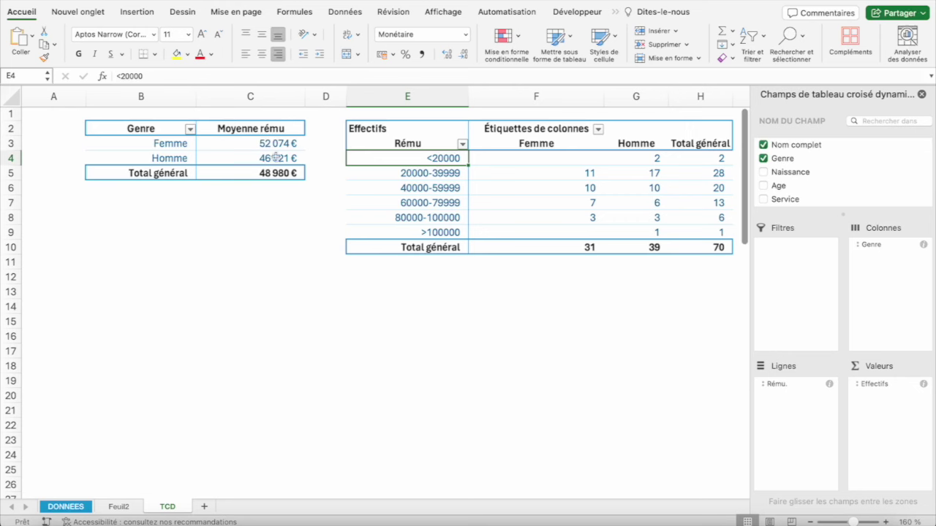
left_click(721, 173)
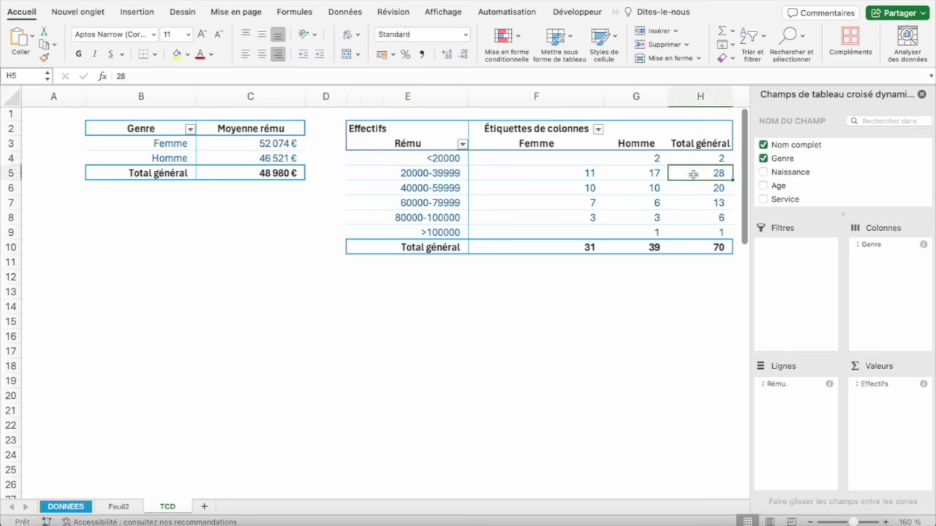